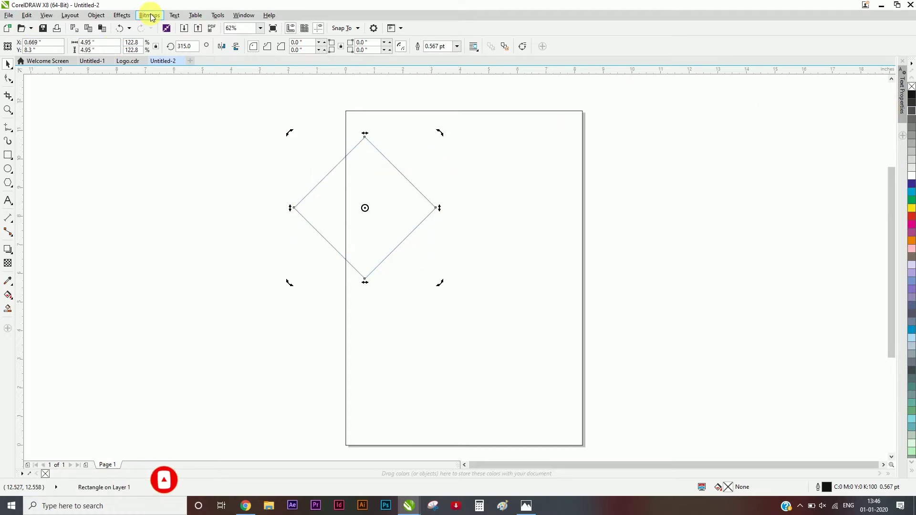
Round the corners of the rotated square with a fillet radius of 0.33 inches.
click(244, 15)
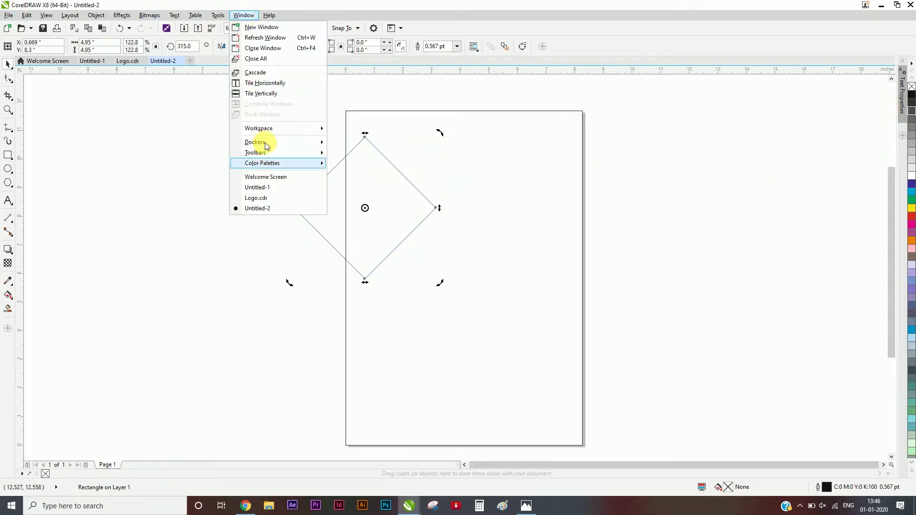
mouse_move(265, 143)
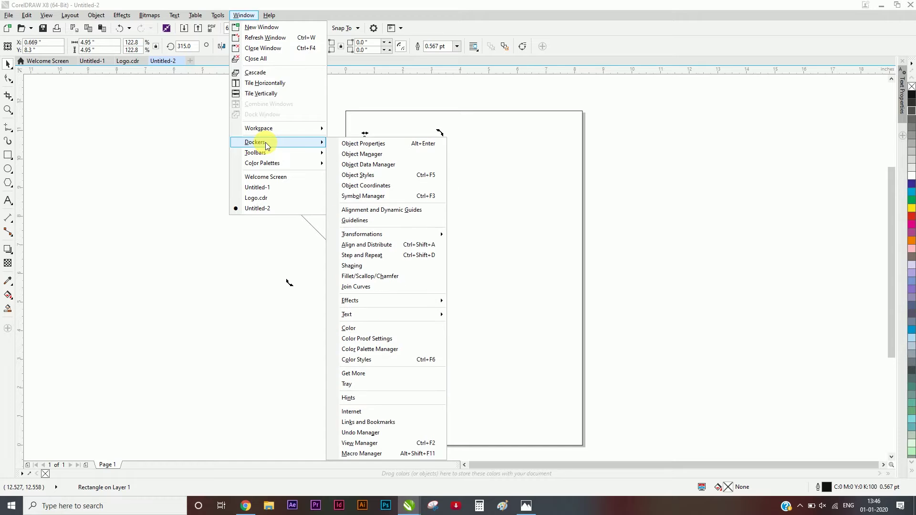
click(365, 277)
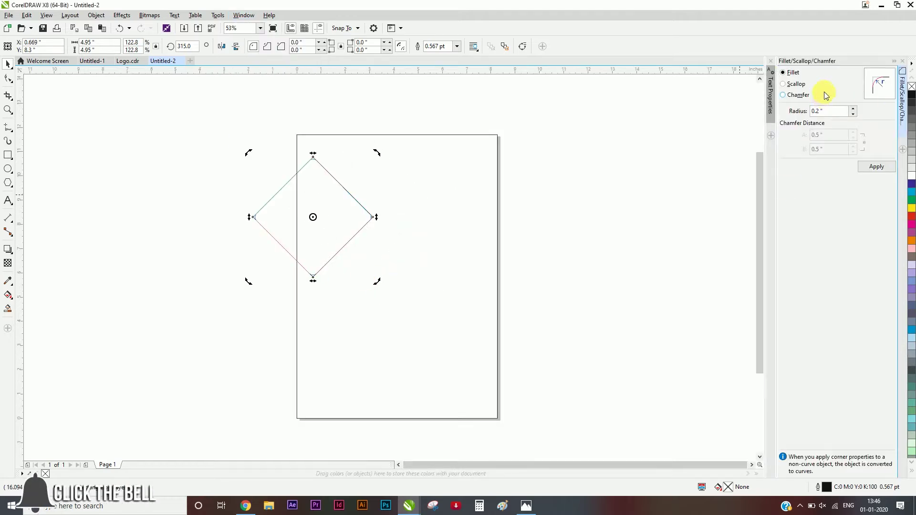
click(854, 109)
click(854, 109)
click(853, 109)
click(853, 108)
click(853, 109)
click(875, 166)
Make two copies of the rounded diamond, spread them across the page and shrink the upper middle one to about 3.73 inches wide.
click(170, 185)
click(339, 205)
drag(338, 206, 472, 238)
scroll(391, 188, up, 2)
drag(492, 282, 420, 168)
drag(524, 281, 501, 259)
drag(415, 157, 410, 171)
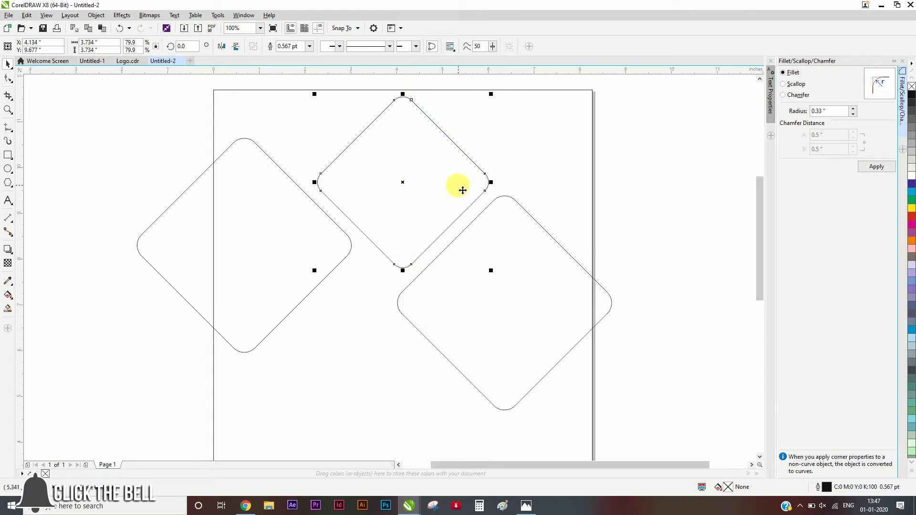
Try to enlarge the left and right diamonds together.
scroll(412, 198, down, 1)
click(342, 227)
shift+click(445, 265)
drag(515, 164, 548, 148)
key(ctrl+z)
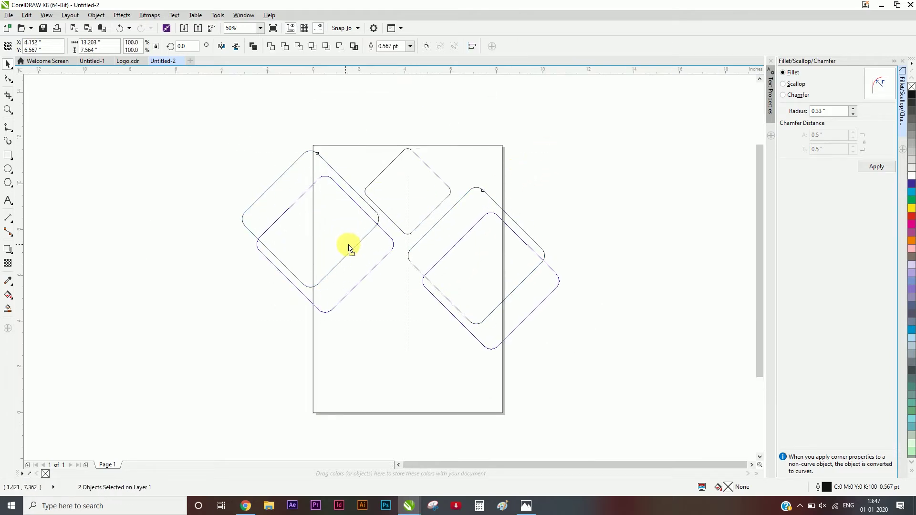
Move all three diamonds together a little lower on the page.
click(262, 232)
key(ctrl+a)
drag(441, 245, 473, 262)
click(224, 245)
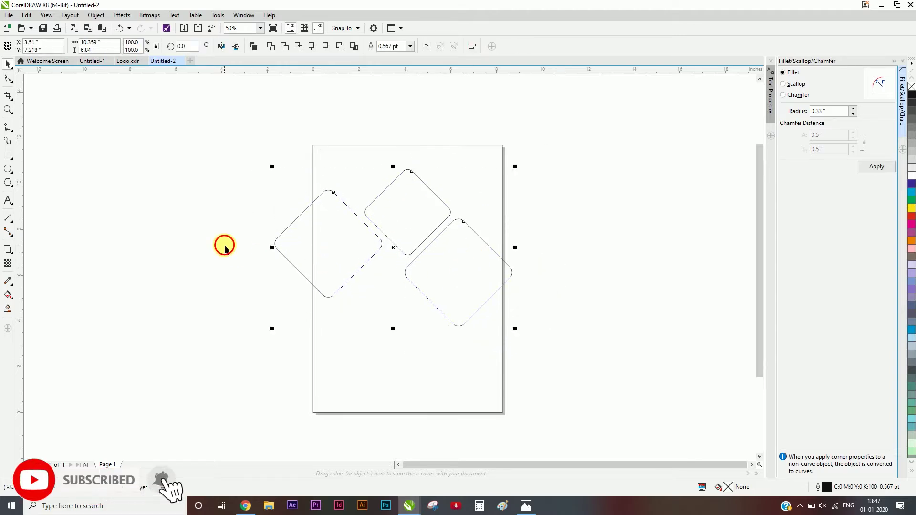
Shrink the middle diamond to about 3.07 inches wide and nudge it down between the two larger ones.
scroll(415, 206, up, 2)
click(443, 183)
drag(486, 145, 467, 153)
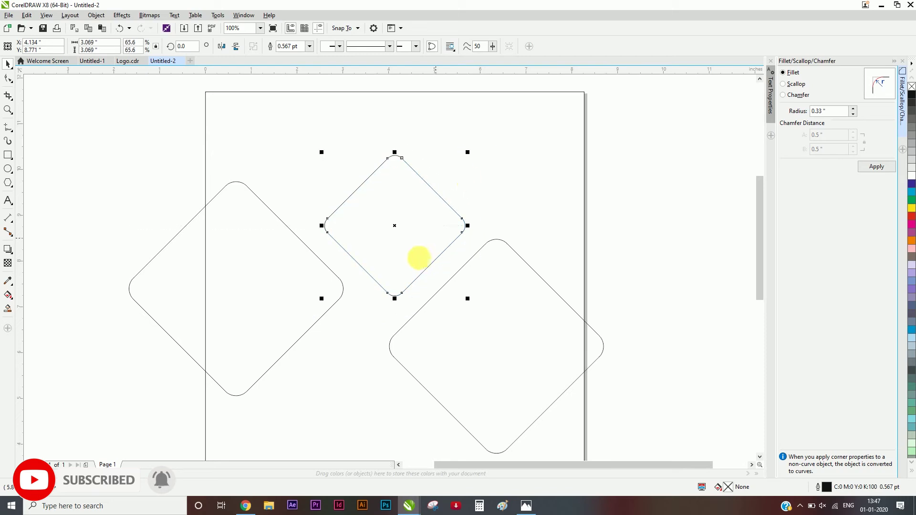
drag(417, 256, 415, 270)
scroll(465, 229, down, 2)
click(471, 218)
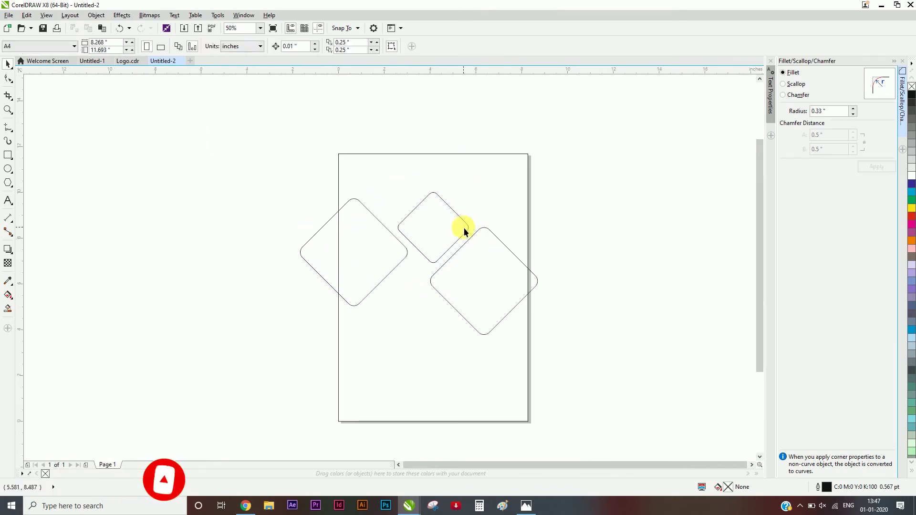
Fill all three diamonds with light grey, 10% black.
scroll(445, 222, up, 1)
click(226, 289)
shift+click(403, 242)
shift+click(506, 330)
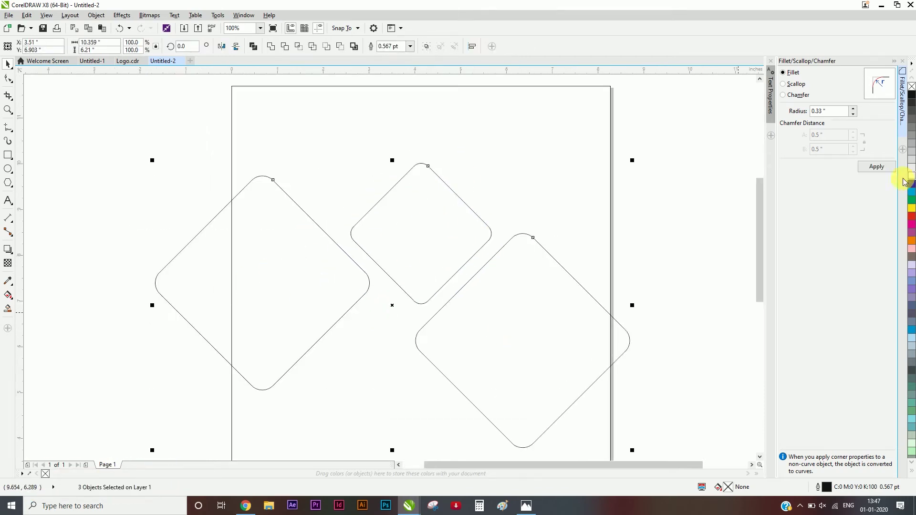
click(912, 171)
Add a one-step outside contour of about 0.31 to 0.32 inches to each of the three diamonds.
click(9, 252)
click(41, 257)
drag(248, 227, 192, 165)
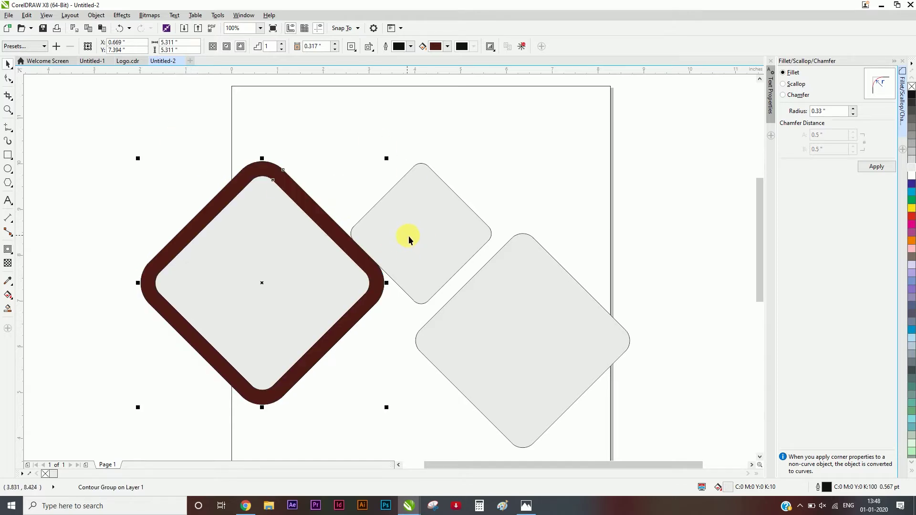
drag(415, 239, 437, 171)
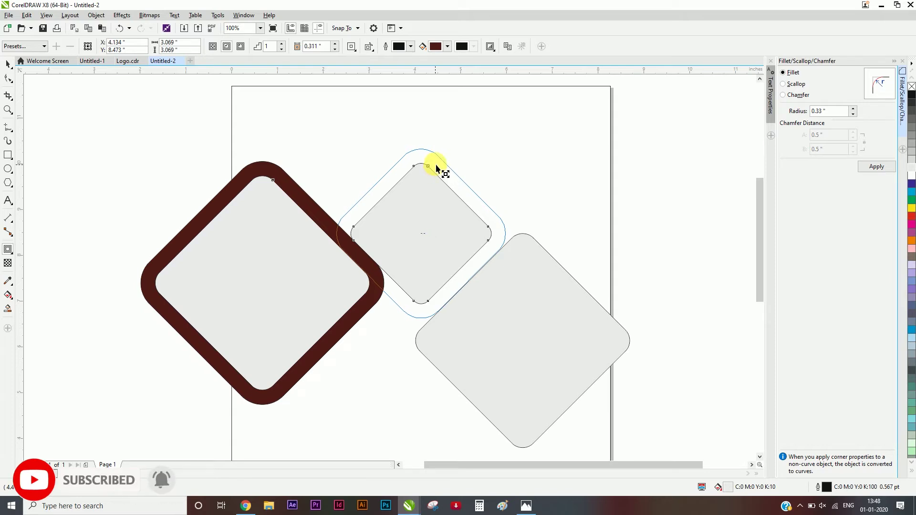
drag(437, 165, 436, 165)
drag(532, 316, 618, 221)
click(681, 270)
Duplicate the right contoured diamond about 2 inches to its right and send the copy behind the others.
click(557, 305)
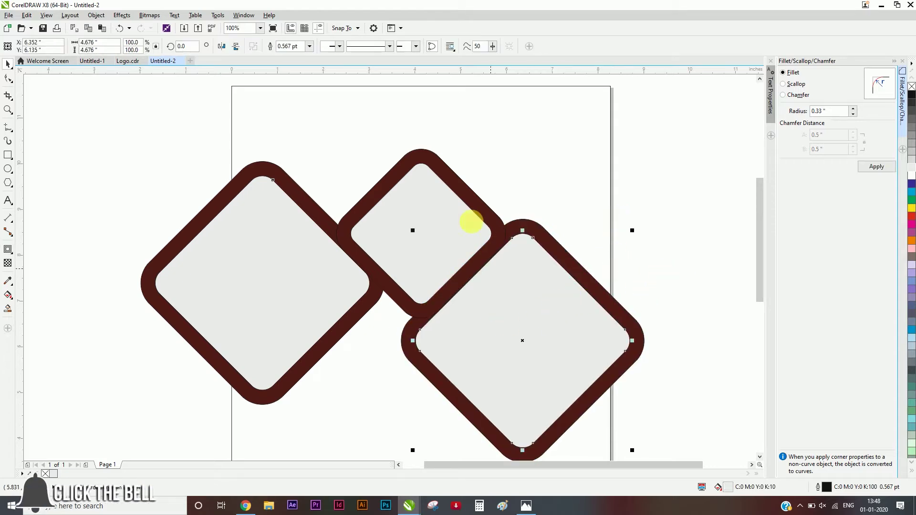
drag(534, 227, 629, 214)
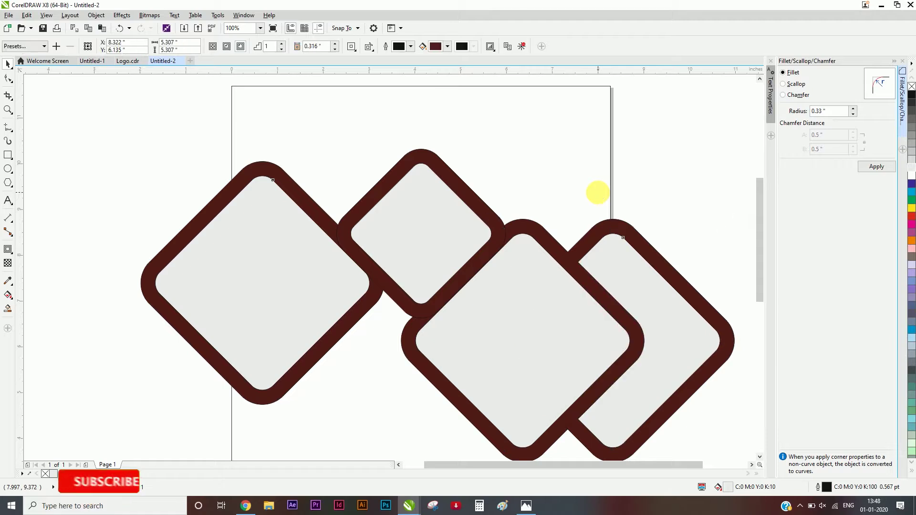
scroll(675, 269, down, 1)
click(696, 279)
click(555, 227)
key(shift+Page_Down)
Add a page-sized rectangle and use Smart Fill to create a red shape in the area above the diamonds.
click(515, 205)
click(387, 222)
click(511, 190)
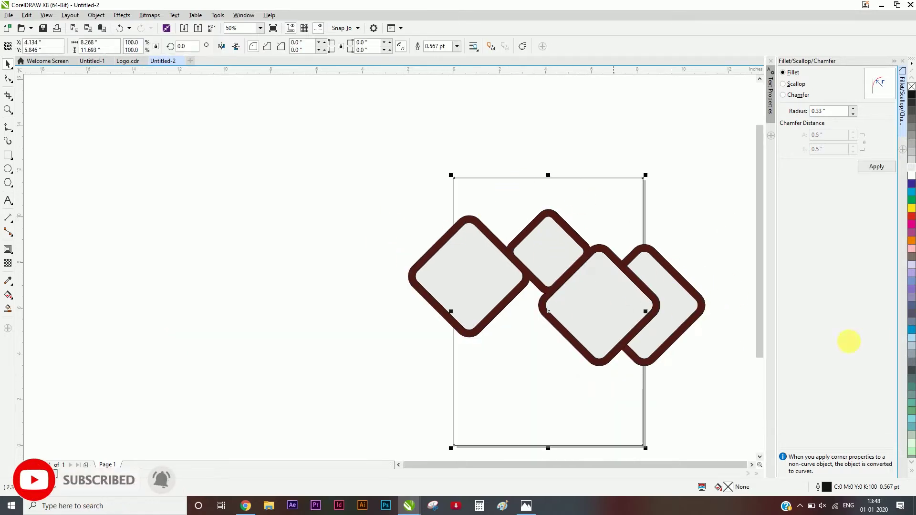
click(8, 297)
click(498, 208)
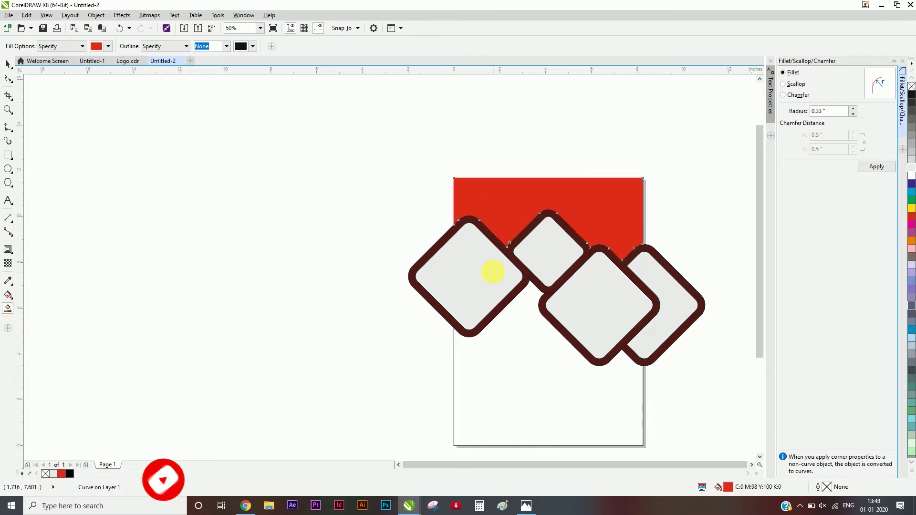
key(space)
Copy the logo from Logo.cdr into Untitled-2 and place it beside the page's upper left corner.
click(127, 60)
click(370, 244)
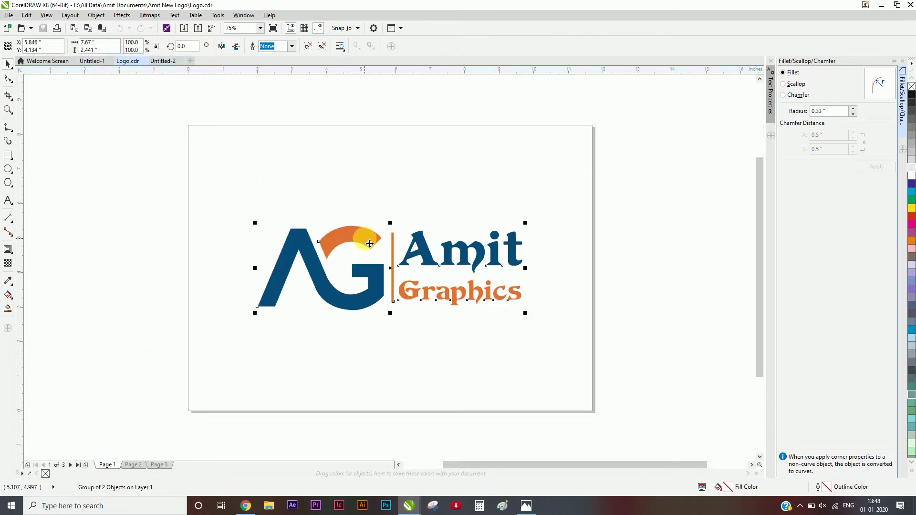
click(171, 65)
key(ctrl+v)
drag(551, 288, 368, 155)
Sample the logo's dark blue, #084D79, and apply it to the red shape above the diamonds.
scroll(368, 155, up, 2)
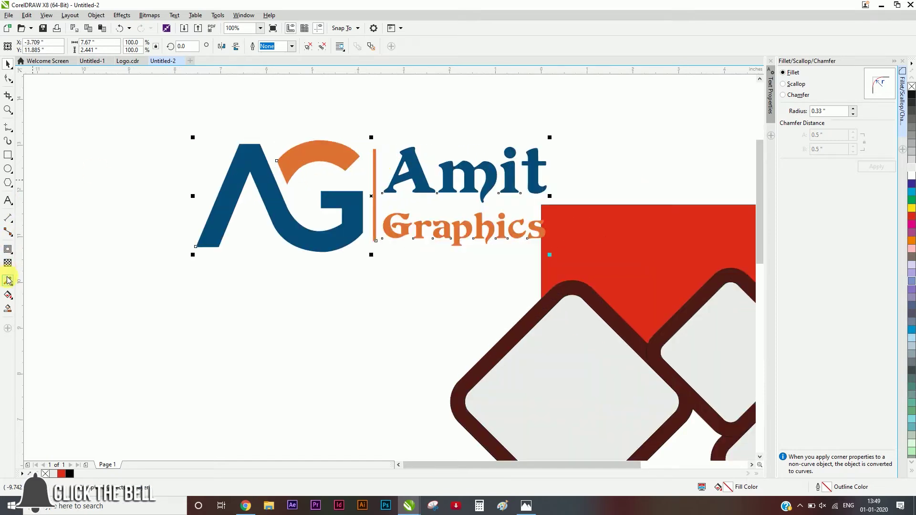
click(261, 173)
click(640, 250)
scroll(446, 241, down, 2)
click(634, 252)
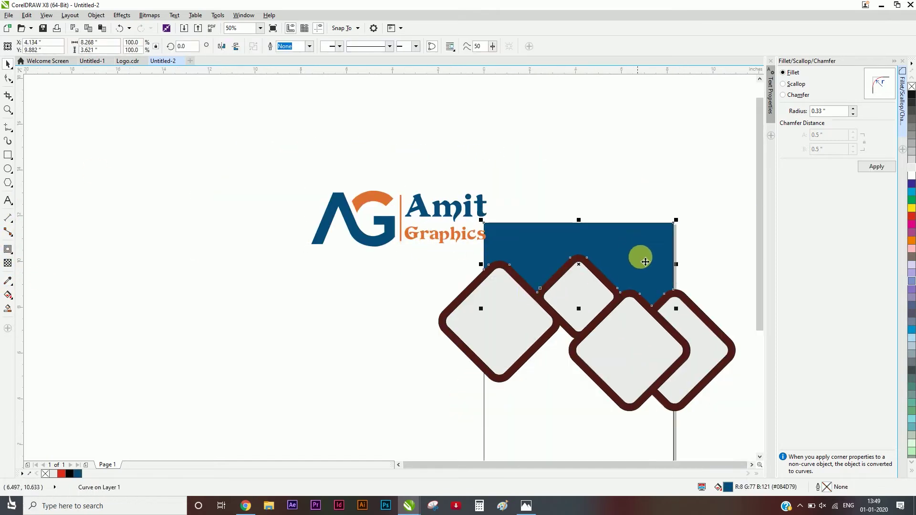
Darken the fill of the shape above the diamonds to navy, #071F2E.
double_click(728, 487)
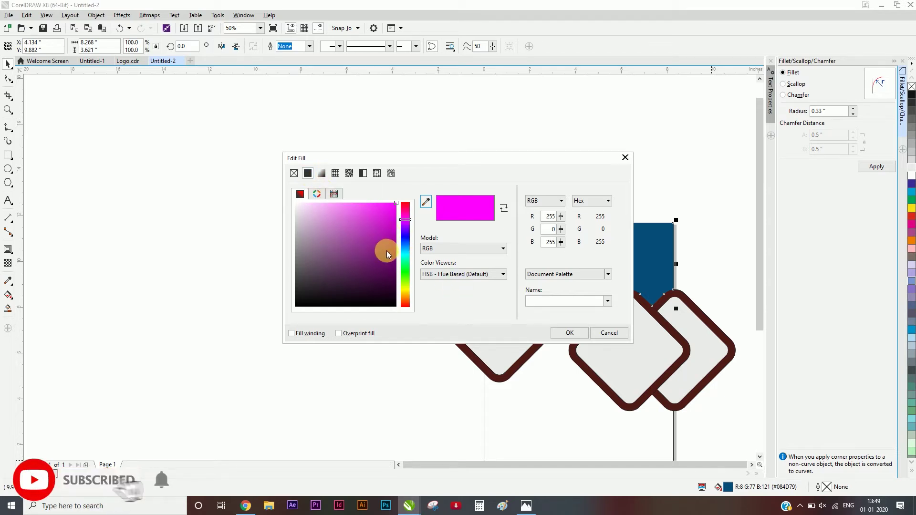
click(606, 333)
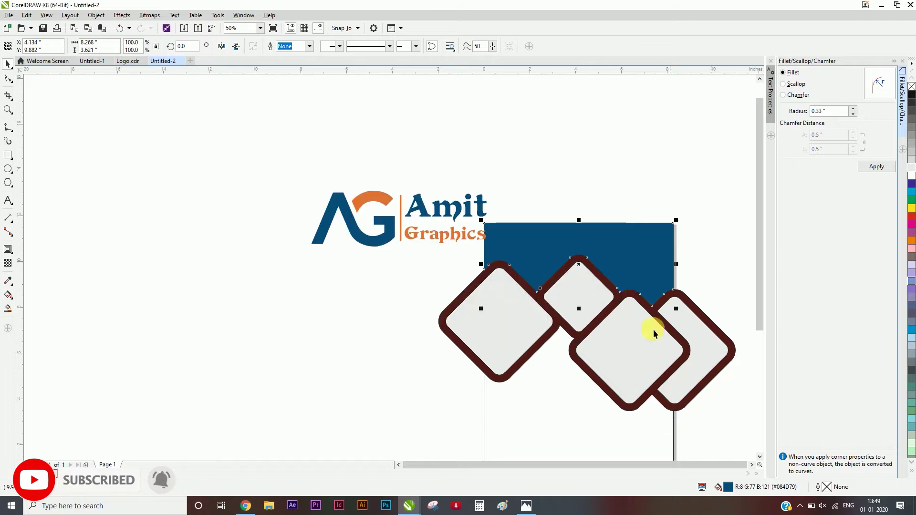
double_click(728, 488)
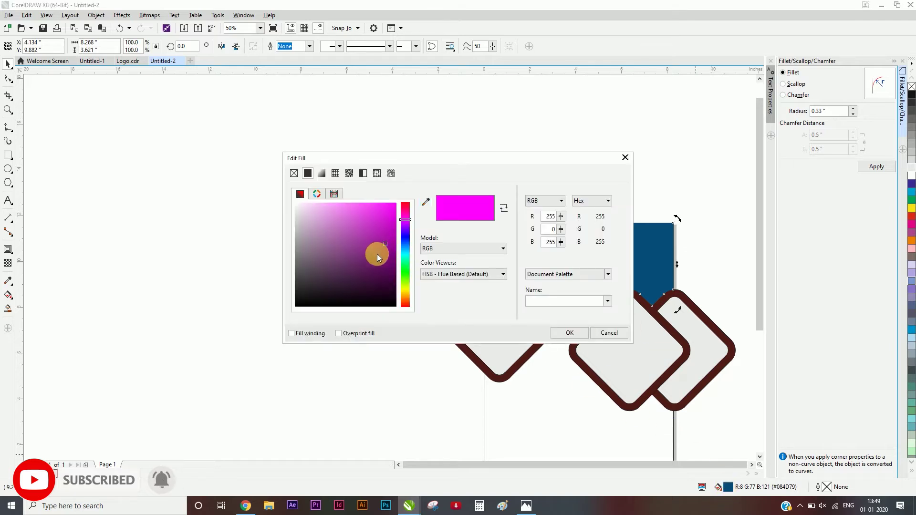
click(371, 288)
click(321, 173)
click(310, 174)
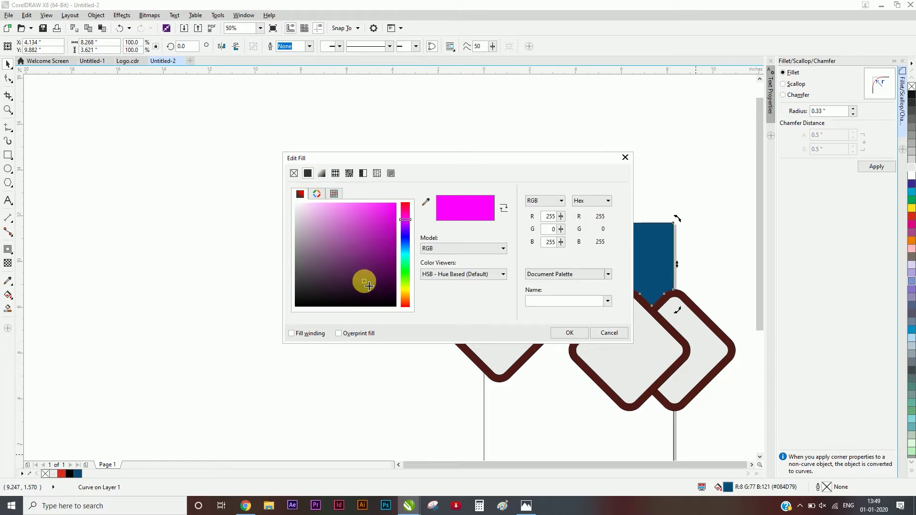
click(570, 333)
click(400, 317)
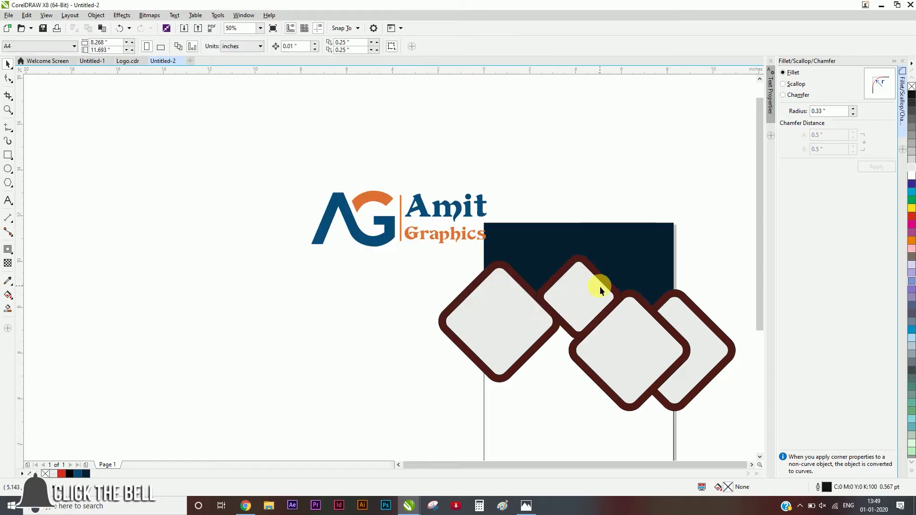
Break the contour groups of the diamonds apart into separate frames and inner shapes.
click(584, 263)
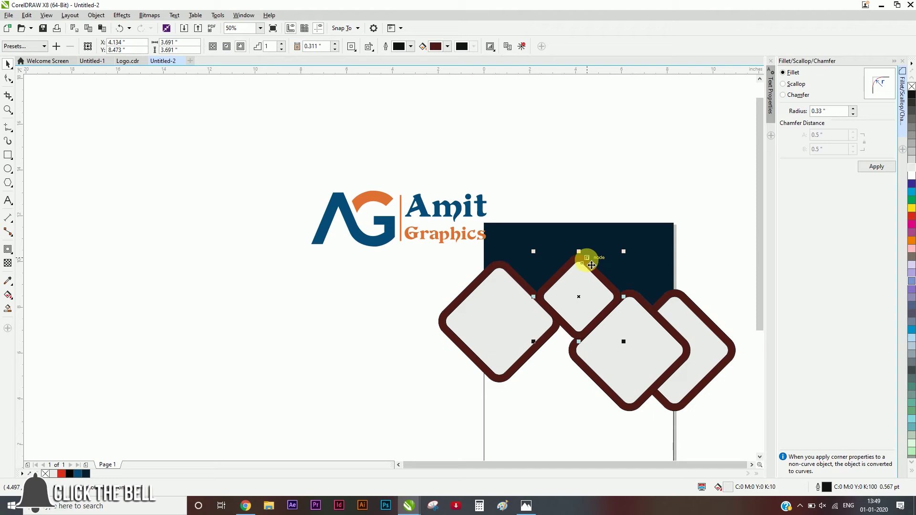
click(517, 273)
click(647, 308)
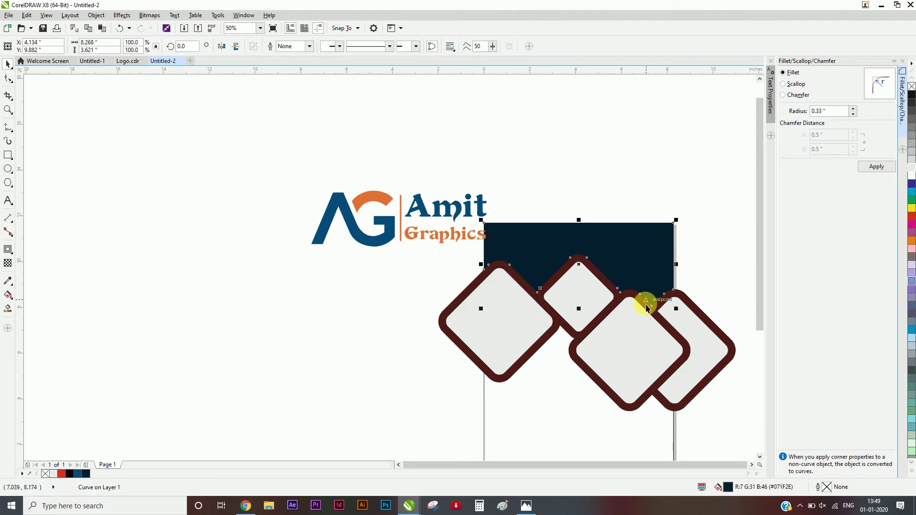
click(648, 310)
key(ctrl+k)
click(676, 293)
key(ctrl+k)
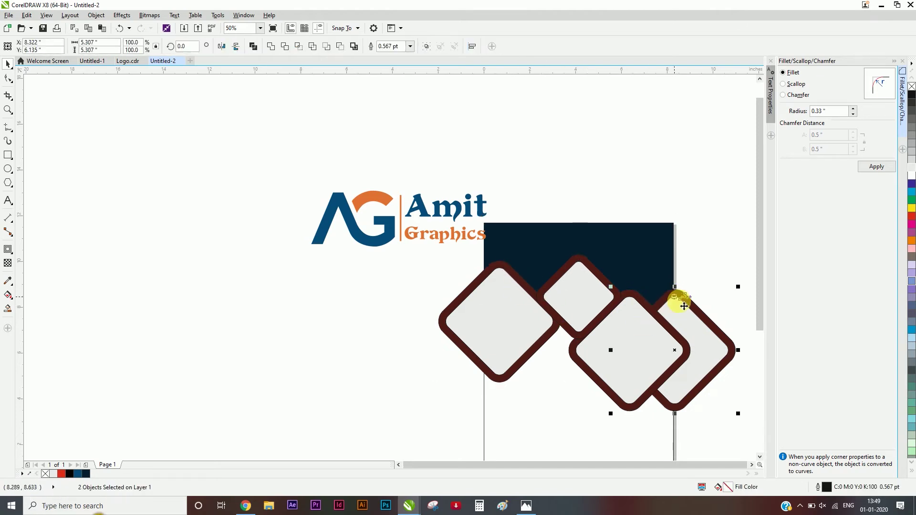
click(681, 296)
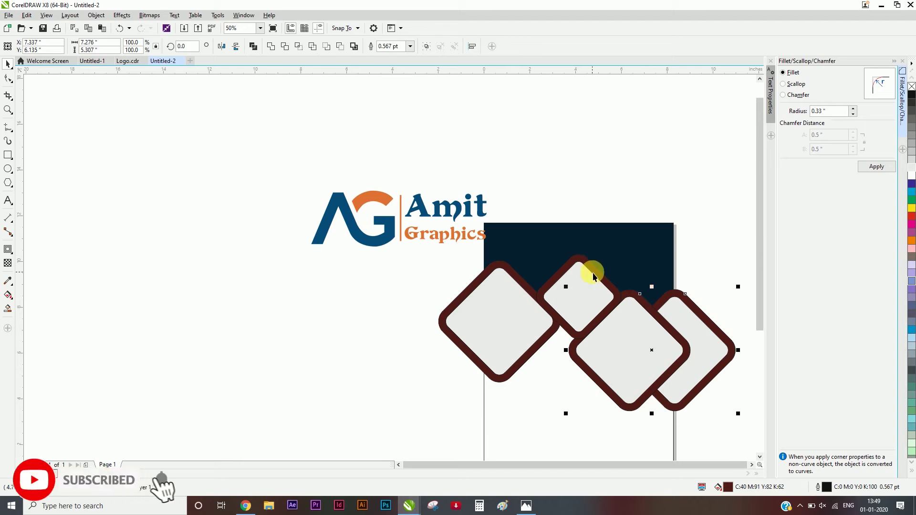
click(641, 330)
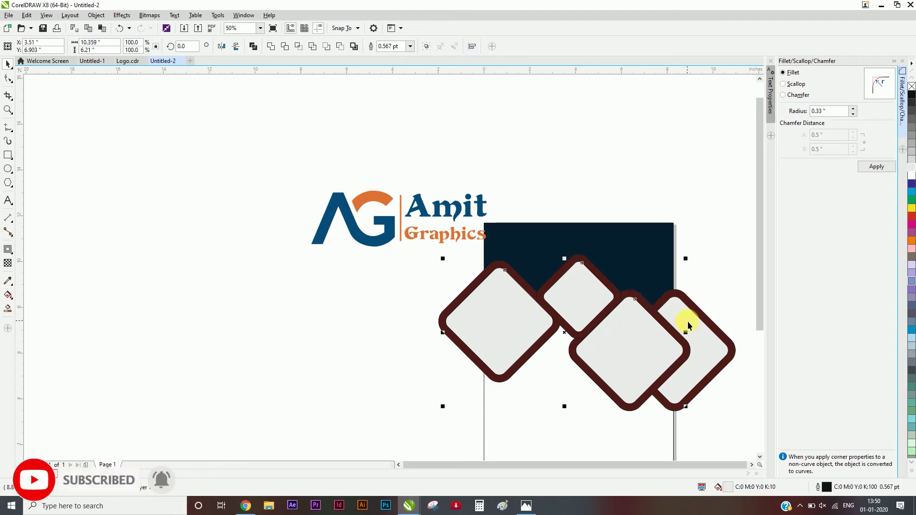
key(Escape)
click(626, 346)
shift+click(585, 290)
key(Escape)
Fill the four outer diamond frames with white and remove their outlines.
click(507, 268)
shift+click(579, 258)
shift+click(635, 293)
shift+click(688, 298)
right_click(911, 178)
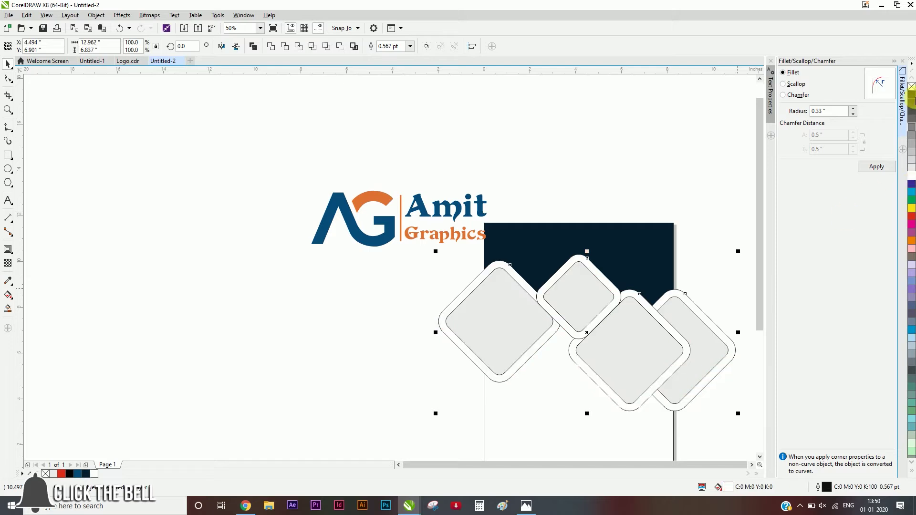
right_click(911, 87)
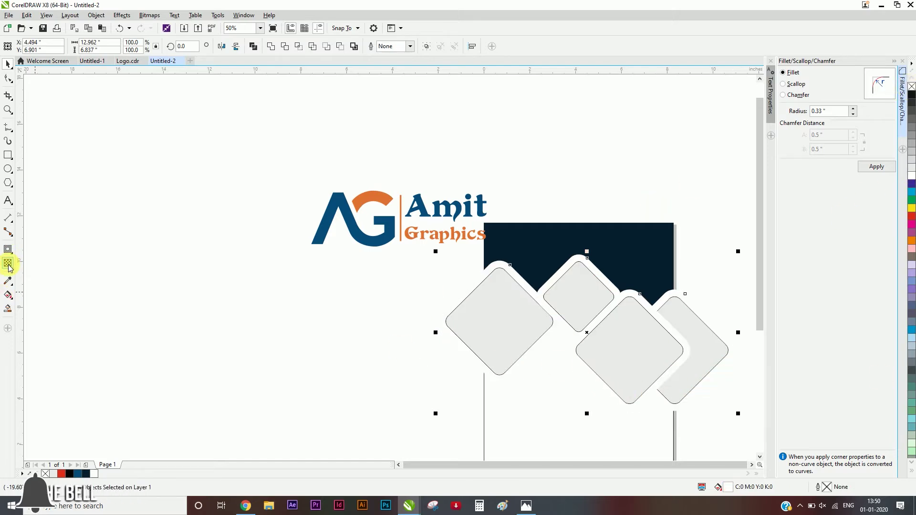
Apply a soft drop shadow around the white diamond frames.
click(8, 249)
click(43, 249)
drag(571, 307, 579, 301)
key(space)
click(356, 350)
Bring the front right diamond, with its white frame and shadow, in front of all other objects.
click(643, 370)
click(643, 299)
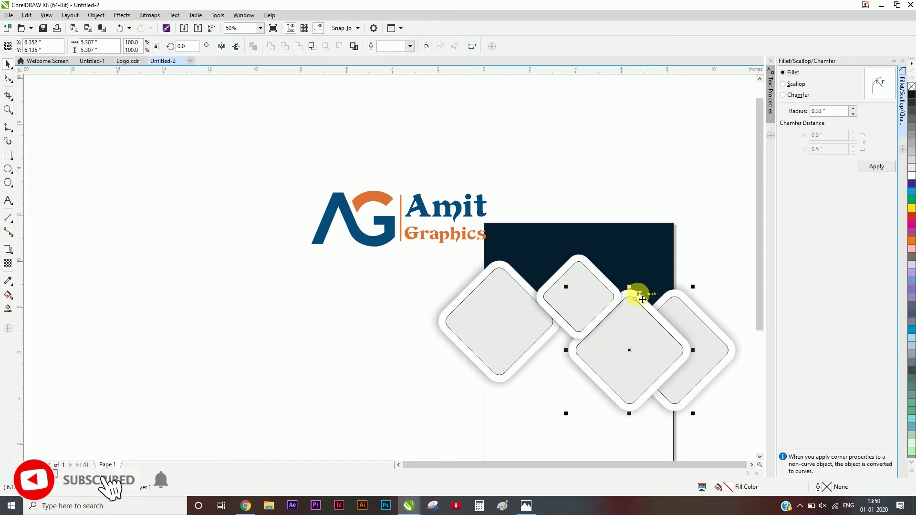
key(shift+Page_Up)
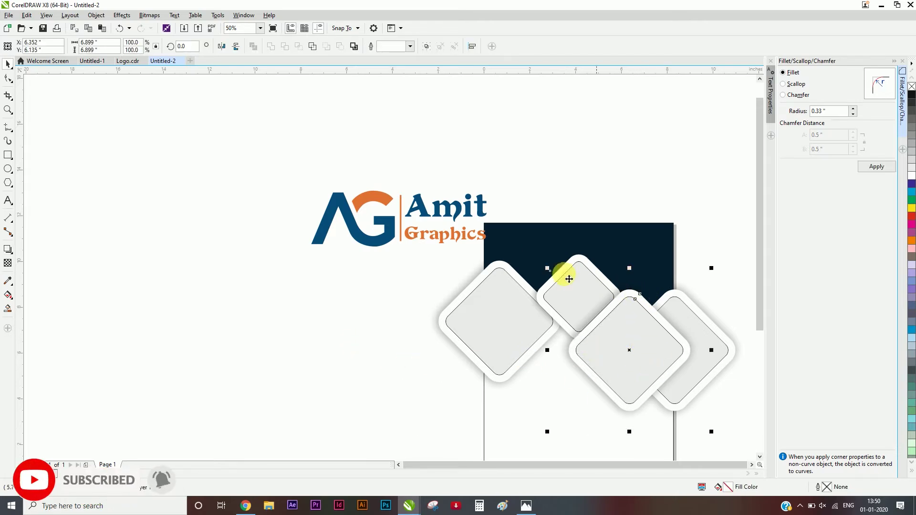
click(339, 424)
Switch to File Explorer and bring the office meeting photo from the Downloads folder into the drawing.
click(246, 506)
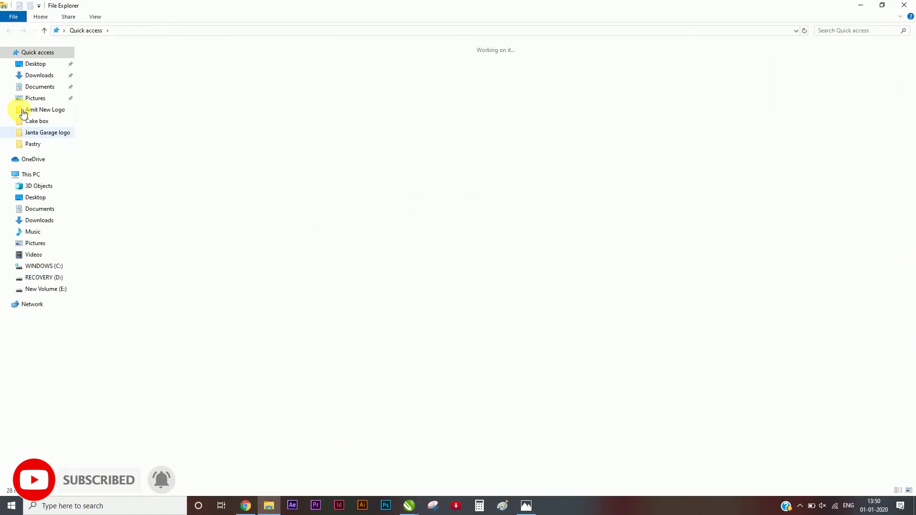
click(28, 76)
drag(560, 129, 247, 260)
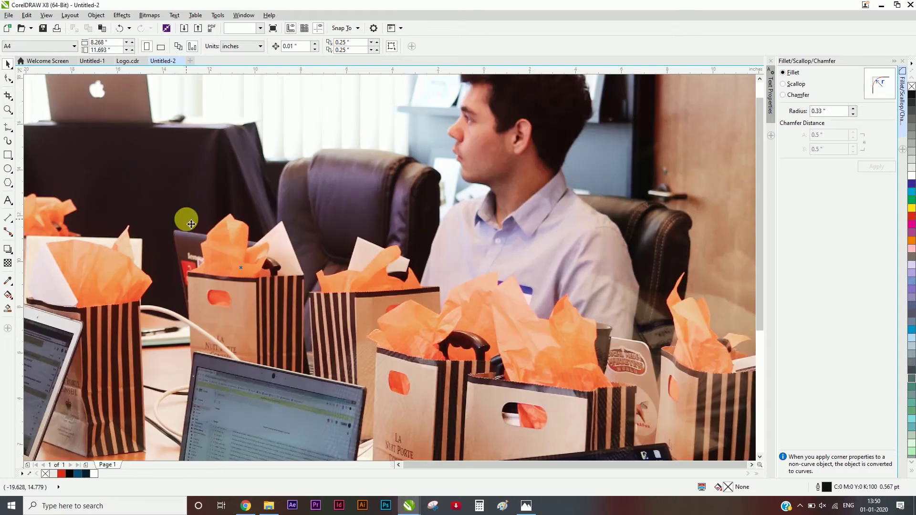
Scale the meeting photo down to about 20.6 by 13.7 inches and centre it horizontally on the front right diamond.
scroll(501, 187, down, 3)
drag(593, 113, 412, 234)
scroll(483, 185, up, 1)
shift+click(544, 230)
key(c)
click(380, 254)
drag(523, 305, 524, 209)
scroll(580, 206, up, 2)
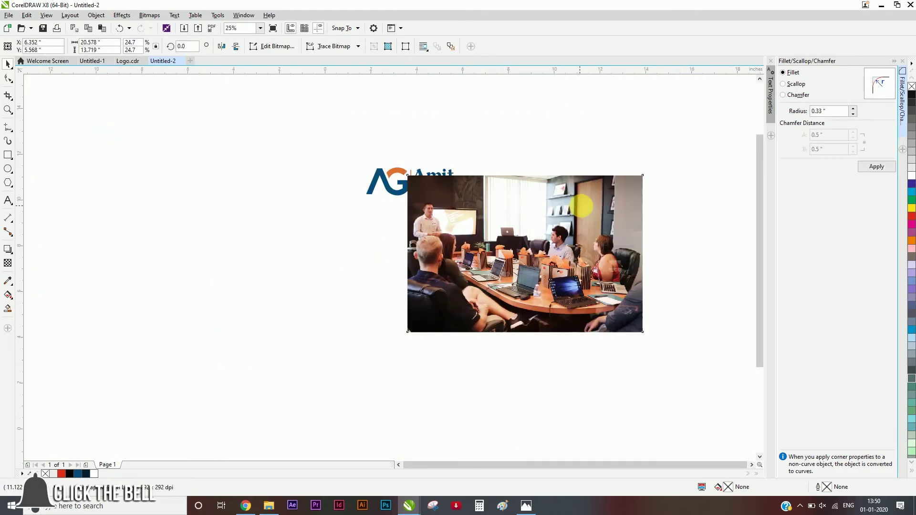
Scale the meeting photo to about 11 by 7.4 inches, centre it horizontally on the navy header and place it below the diamonds.
drag(713, 144, 498, 290)
shift+click(484, 195)
key(c)
click(448, 113)
drag(440, 341, 448, 367)
Select the four grey inner diamonds together and group them as one photo container.
click(360, 258)
shift+click(422, 243)
shift+click(478, 271)
click(458, 236)
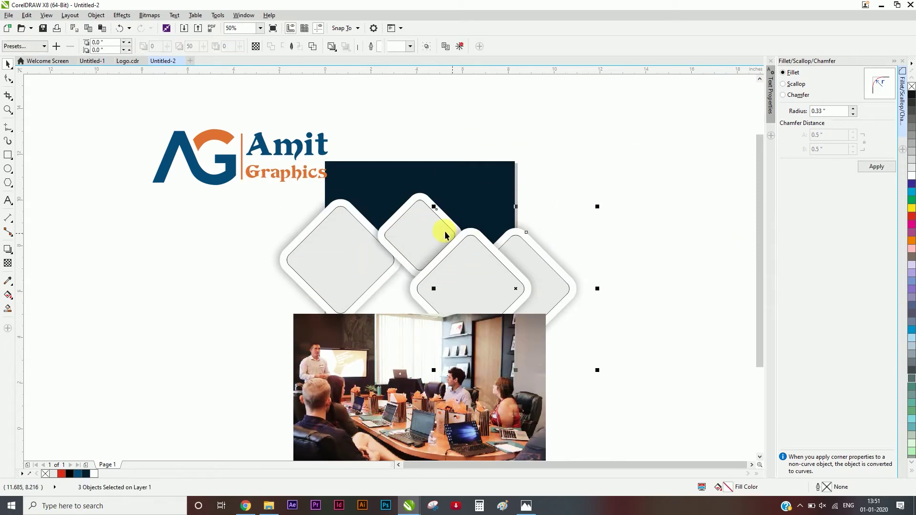
shift+click(476, 245)
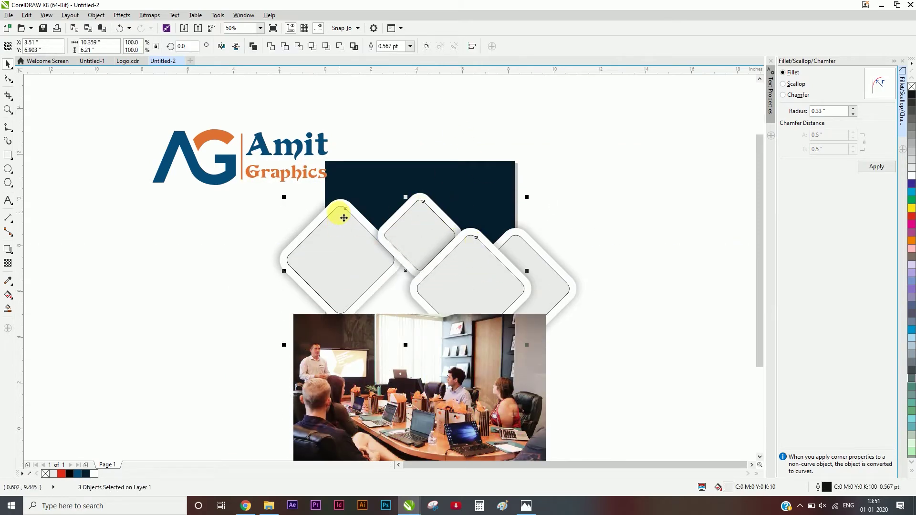
shift+click(550, 269)
shift+click(557, 276)
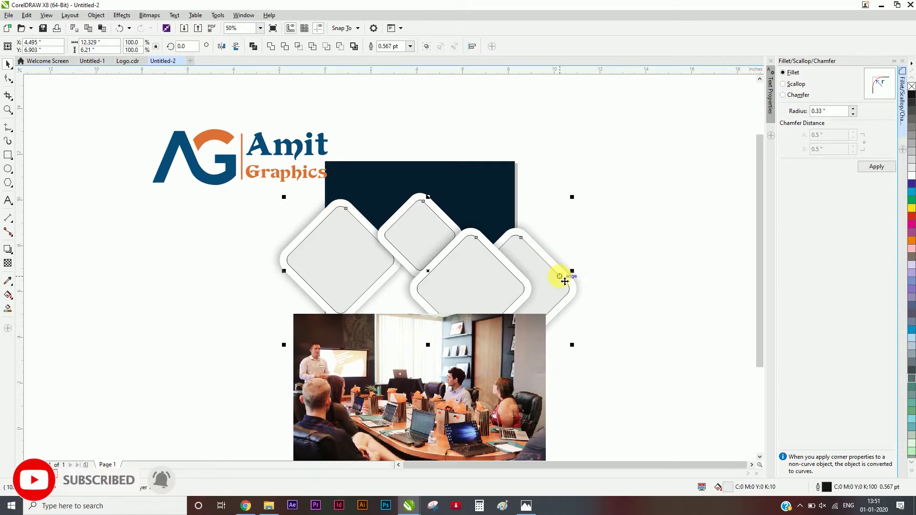
PowerClip the meeting photo inside the grouped diamonds, enlarge it to about 11.85 by 7.9 inches across them, and ungroup the diamonds.
right_click(505, 367)
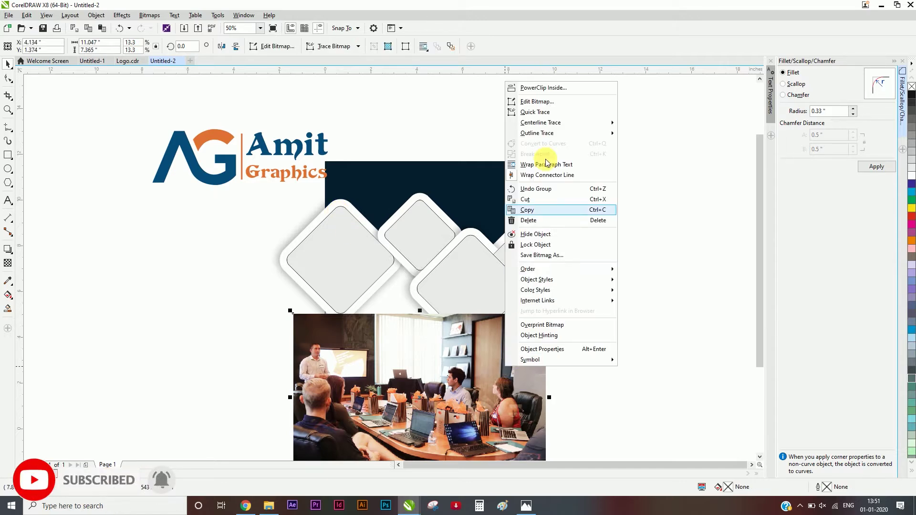
click(536, 89)
click(479, 258)
ctrl+click(486, 321)
drag(472, 386, 470, 266)
drag(549, 191, 560, 181)
ctrl+click(583, 223)
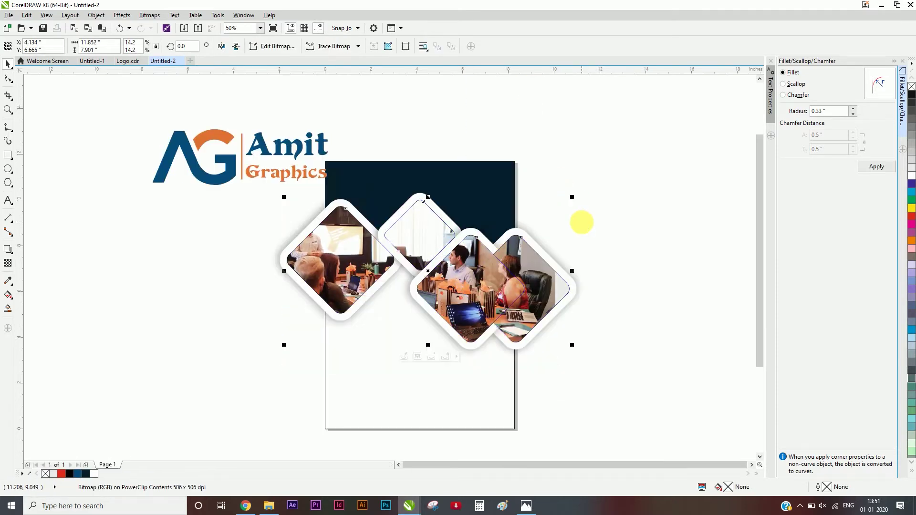
click(582, 222)
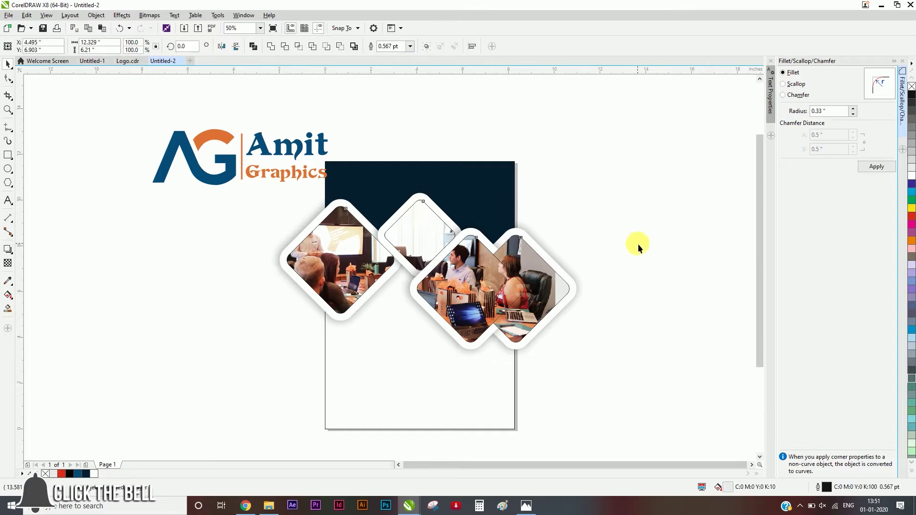
Place the rear right photo behind the front frame, then PowerClip all outline-free photo diamonds and frames inside the page-sized rectangle.
click(557, 283)
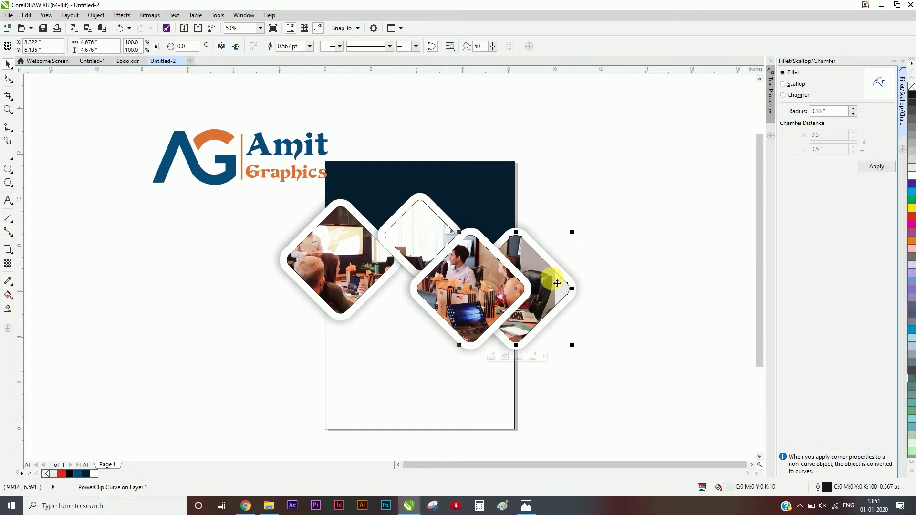
drag(609, 394, 263, 186)
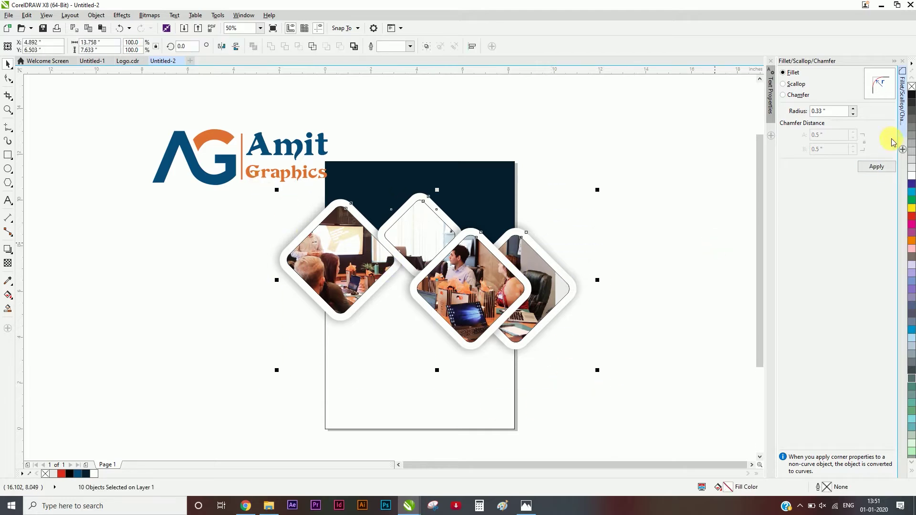
right_click(496, 290)
click(535, 68)
click(475, 386)
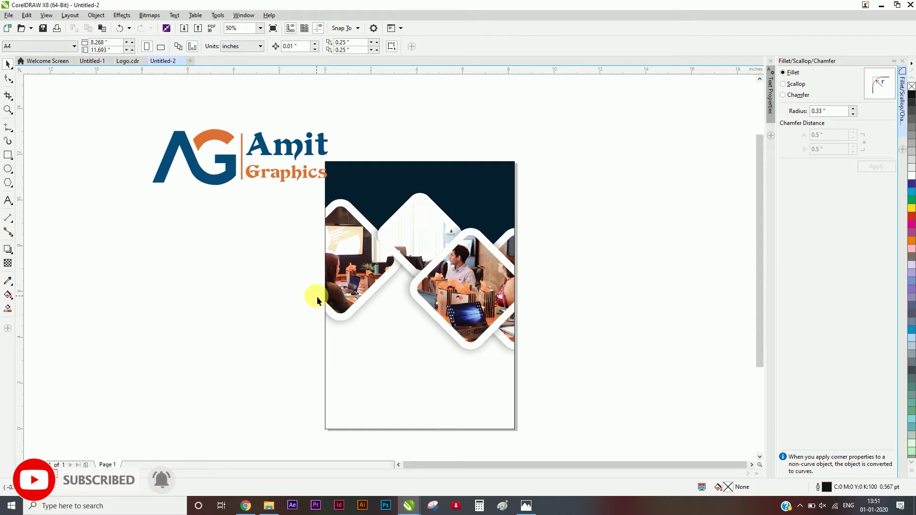
Open the page rectangle's PowerClip contents and draw a square of about 2.5 inches beside the page with 0.29 inch fillet corners.
double_click(380, 236)
click(382, 237)
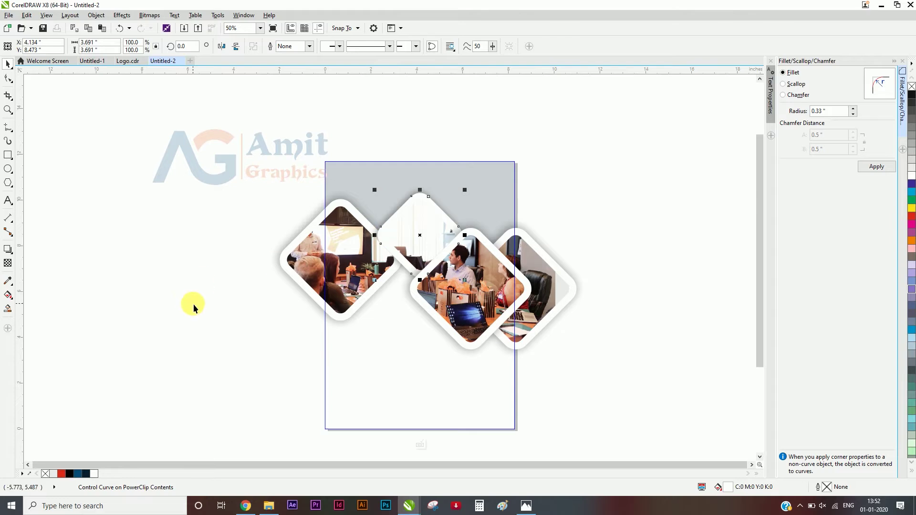
drag(414, 231, 288, 281)
click(7, 155)
drag(166, 288, 225, 348)
click(842, 115)
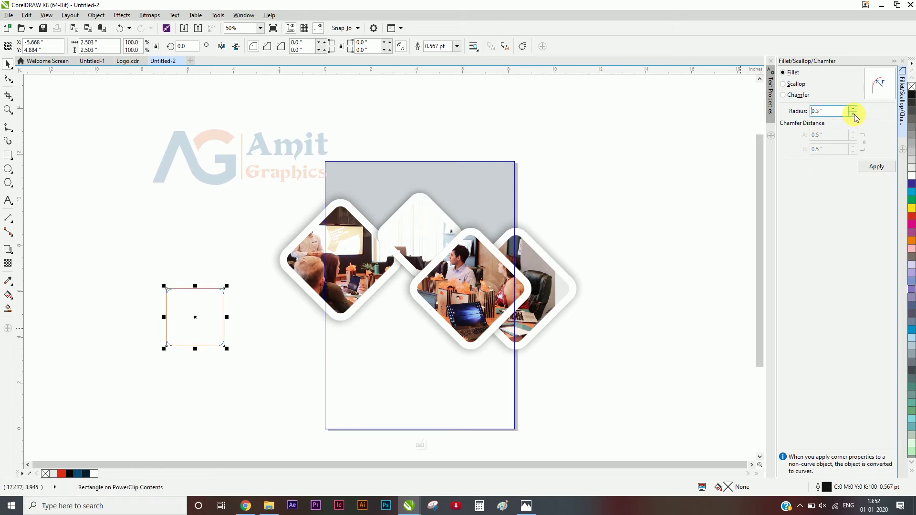
click(877, 167)
Rotate the rounded square 45° into a diamond and place it without an outline over the left photo frame's lower left side.
click(204, 303)
drag(227, 286, 258, 312)
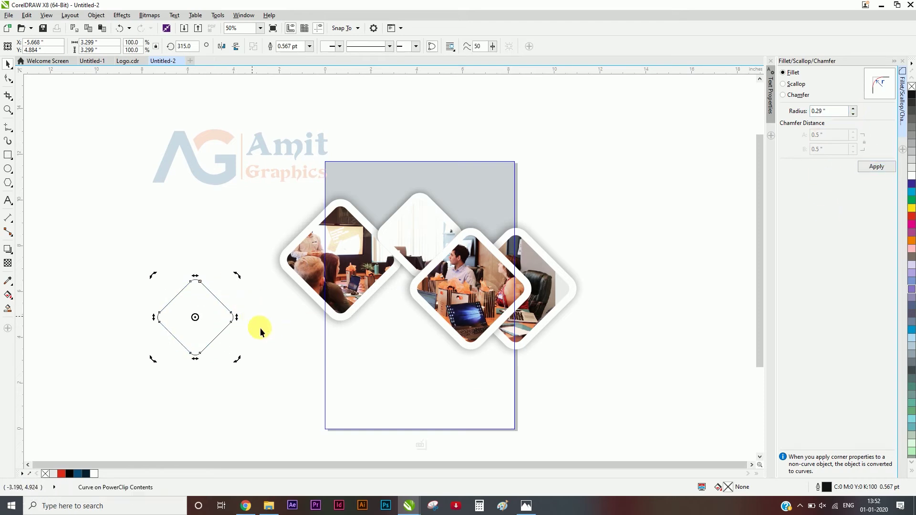
click(190, 302)
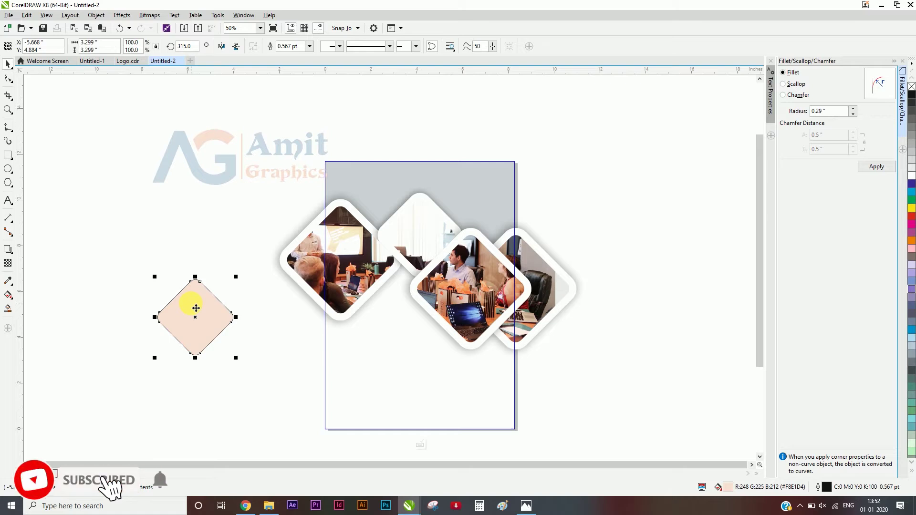
drag(296, 283, 304, 279)
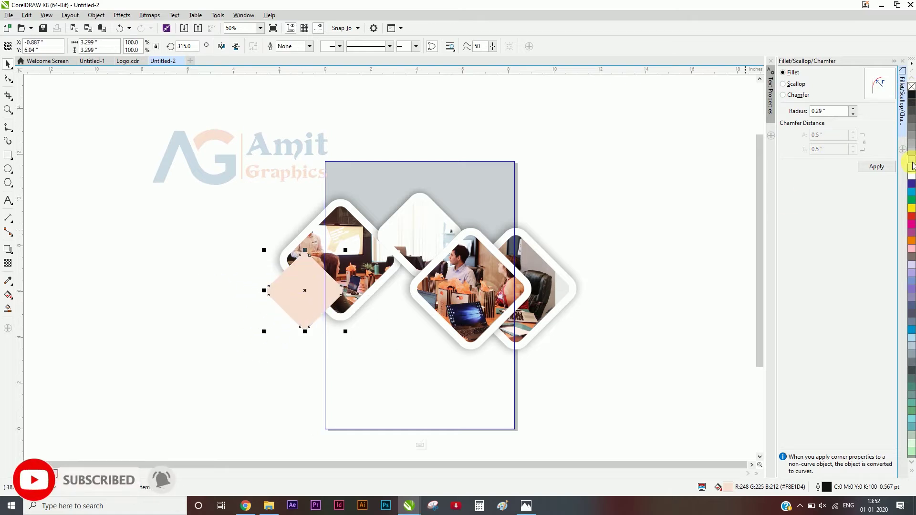
Fill the diamond teal (C60 M0 Y20 K20) and add four smaller copies along the lower parts of the photo frames.
click(911, 192)
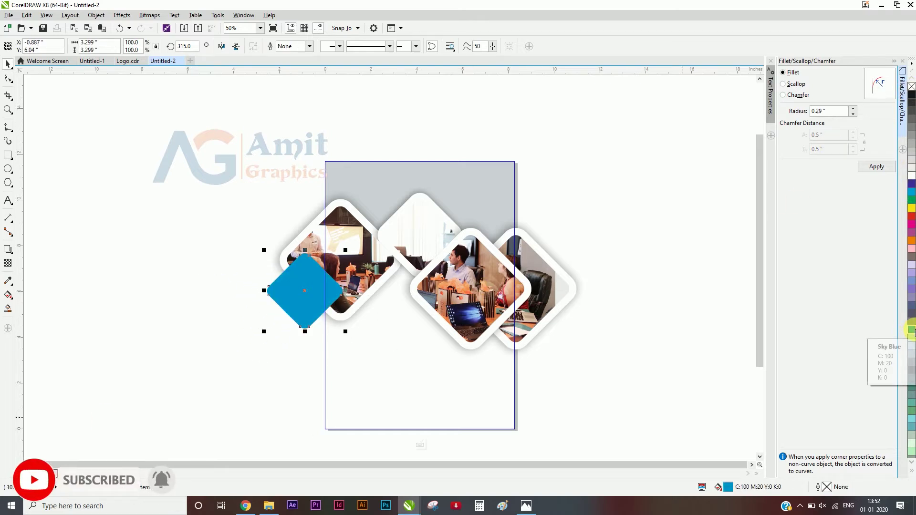
click(912, 431)
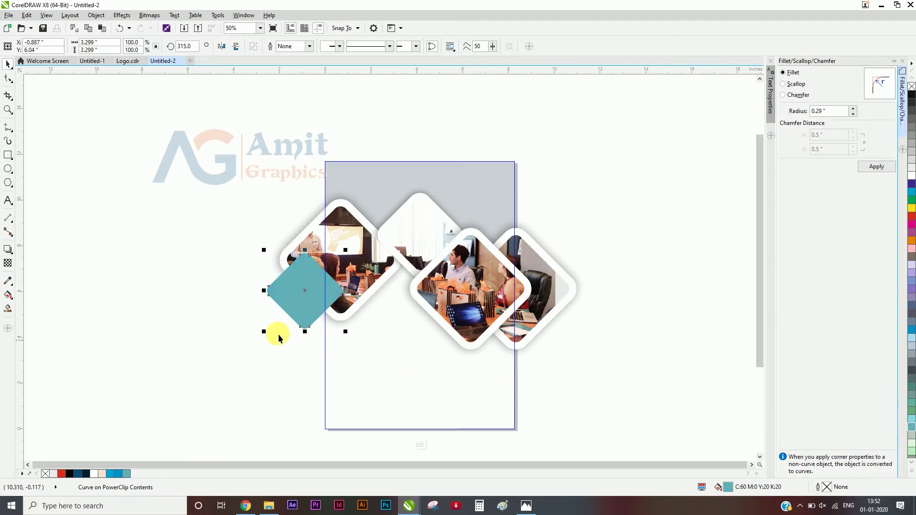
drag(295, 307, 366, 304)
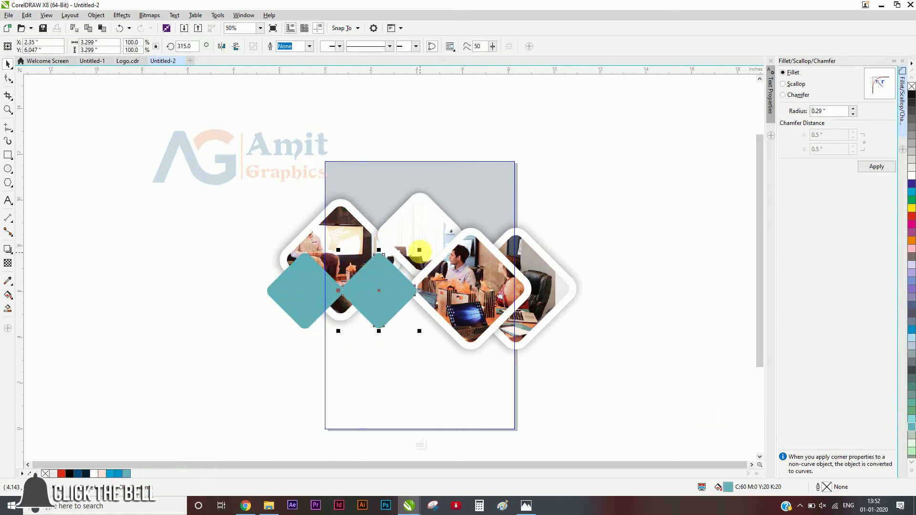
drag(416, 264, 517, 309)
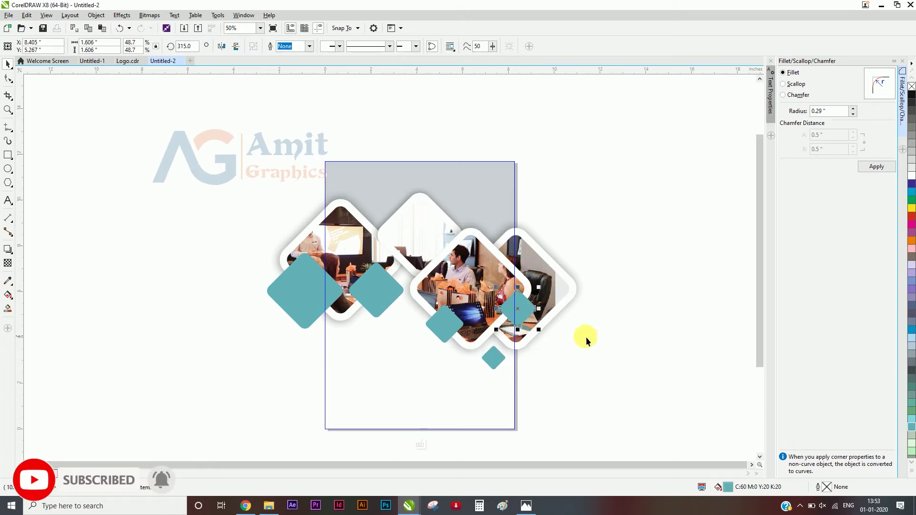
Make the teal diamond between the left and front frames white with a soft drop shadow, and finish editing the PowerClip contents.
click(382, 290)
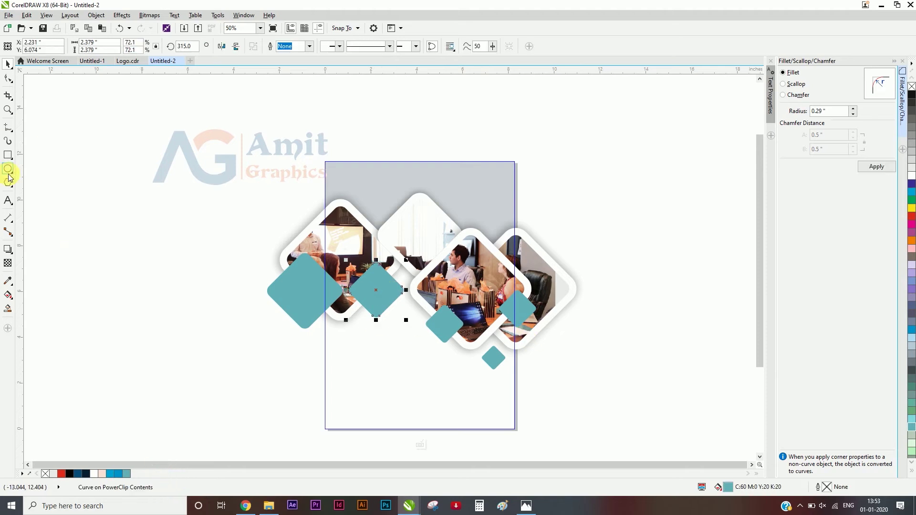
click(8, 249)
click(382, 289)
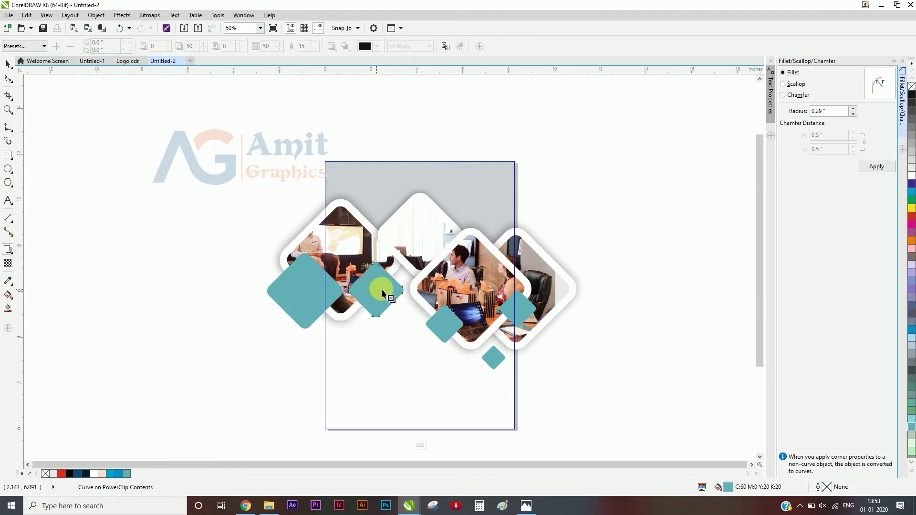
click(912, 176)
ctrl+click(645, 283)
click(623, 292)
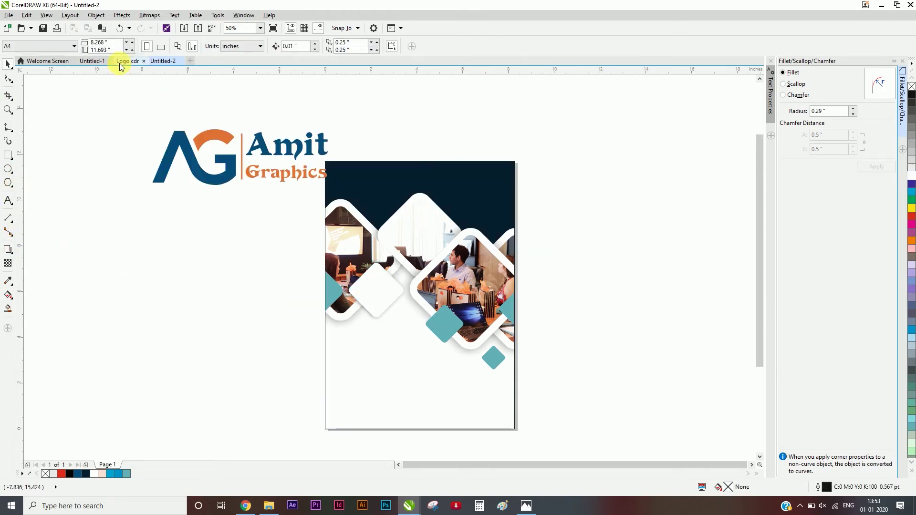
Copy the QR code from page 2 of Untitled-1 into Untitled-2 and centre it on the small white diamond.
click(93, 61)
click(134, 465)
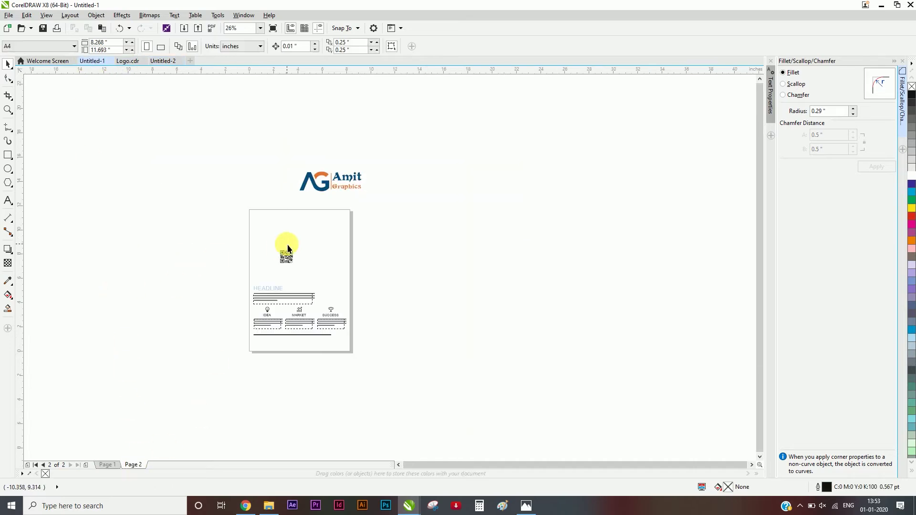
key(ctrl+c)
click(162, 60)
key(ctrl+v)
scroll(401, 250, up, 2)
drag(406, 250, 371, 329)
scroll(456, 253, down, 2)
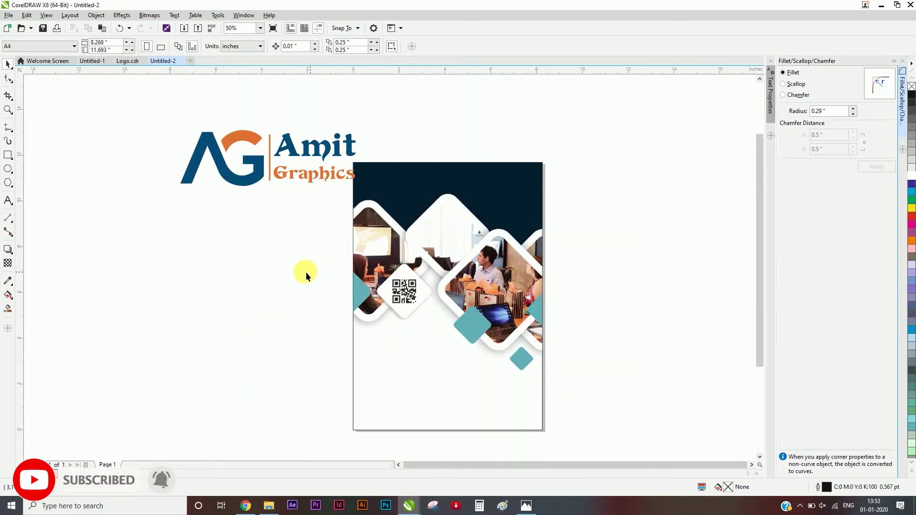
Scale the company logo down to about 2.15 by 0.68 inches and place it in the navy header's upper right corner.
drag(319, 154, 495, 193)
drag(352, 229, 482, 187)
click(649, 135)
scroll(501, 163, up, 2)
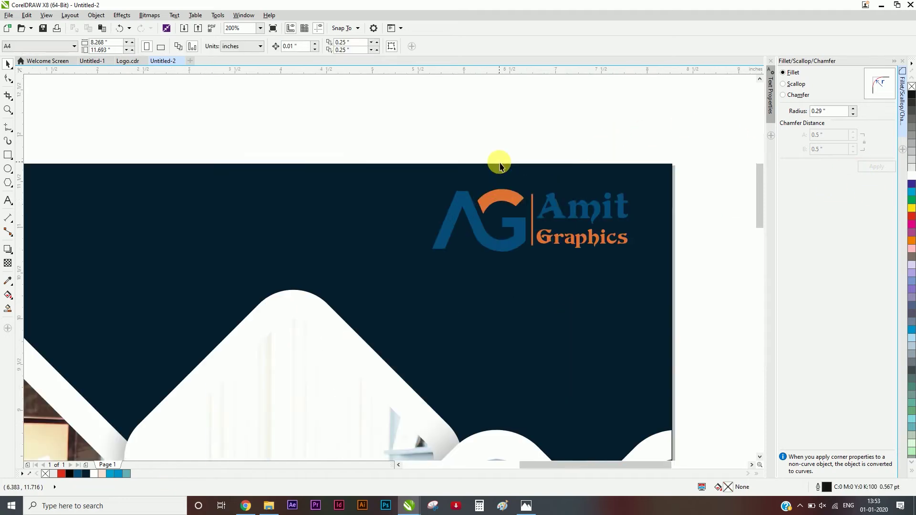
drag(555, 205, 572, 205)
Ungroup the logo, recolour its blue parts white and its accents palette orange, and group it again.
click(323, 47)
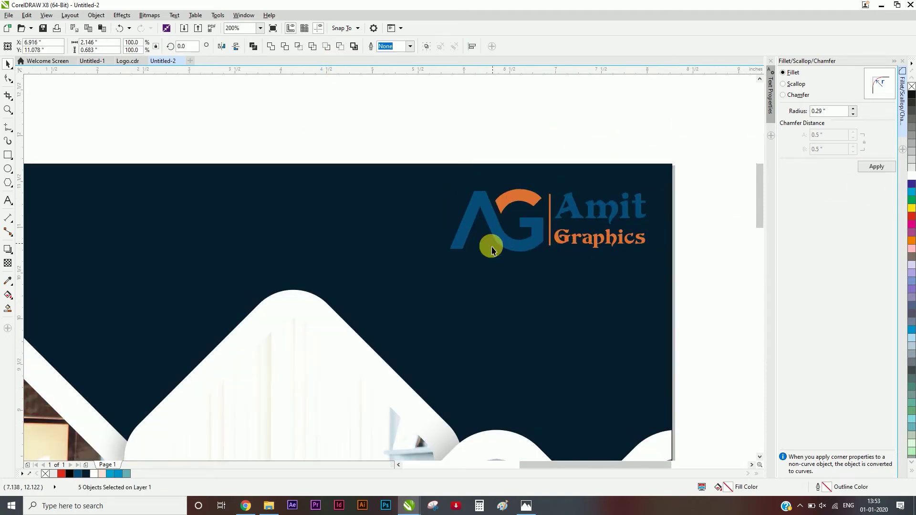
click(911, 177)
click(553, 238)
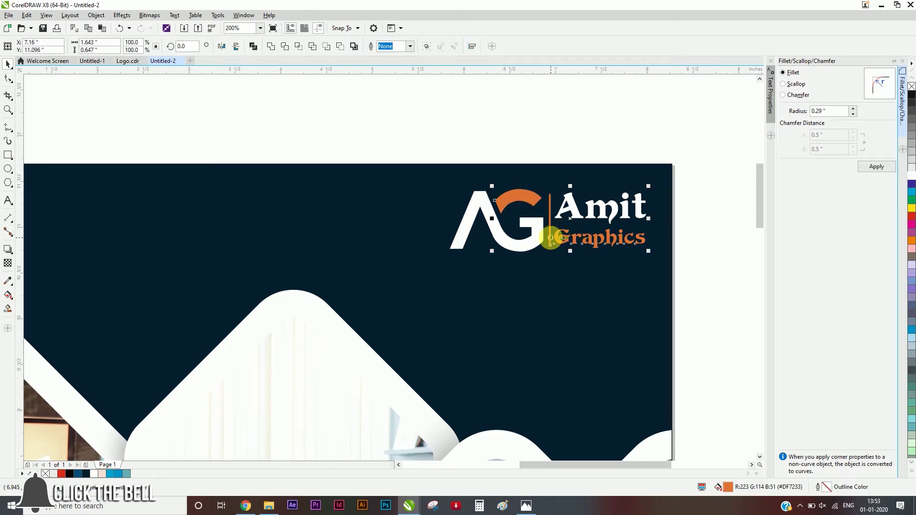
click(912, 241)
click(580, 147)
scroll(591, 145, down, 1)
drag(492, 141, 659, 213)
key(ctrl+g)
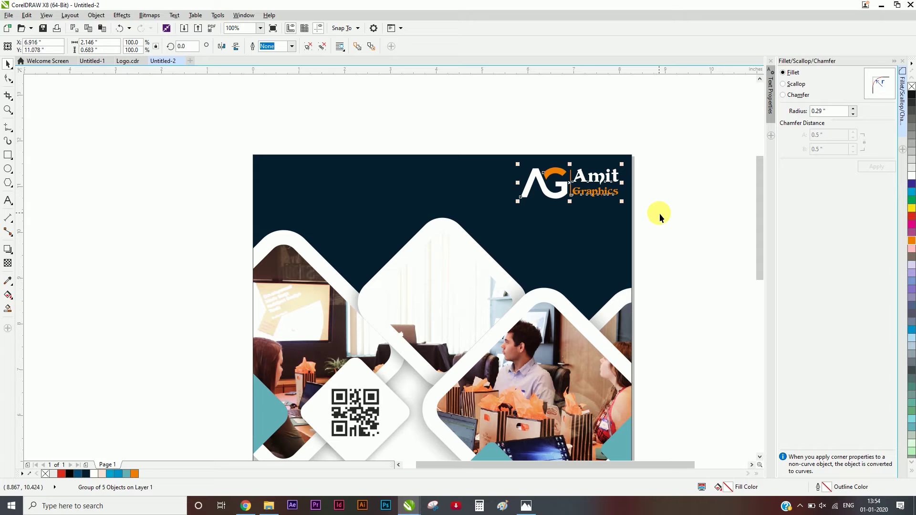
Draw a small square on the navy header between the left and middle frames and rotate it 45° into a diamond about 0.97 inch wide.
click(7, 155)
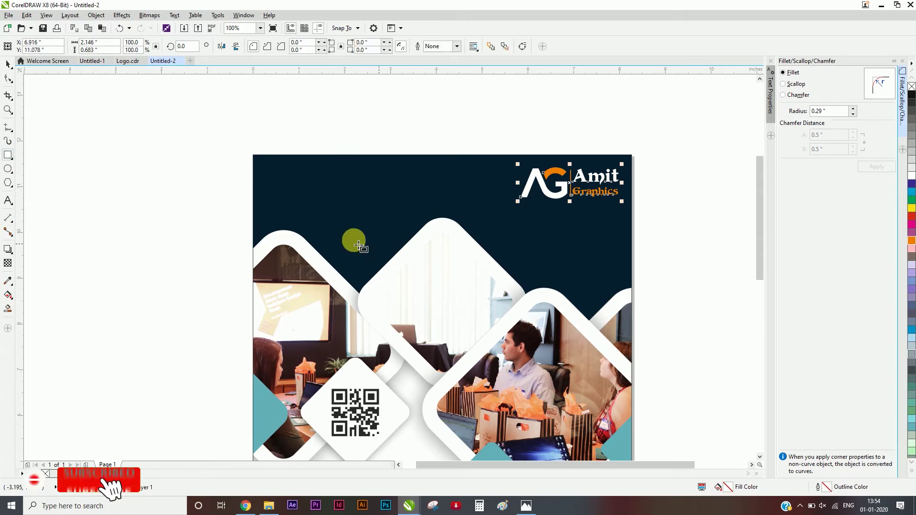
drag(343, 229, 362, 260)
key(space)
click(353, 247)
scroll(353, 246, up, 1)
mouse_move(400, 209)
mouse_down()
mouse_move(423, 265)
mouse_move(410, 253)
mouse_move(238, 322)
mouse_up()
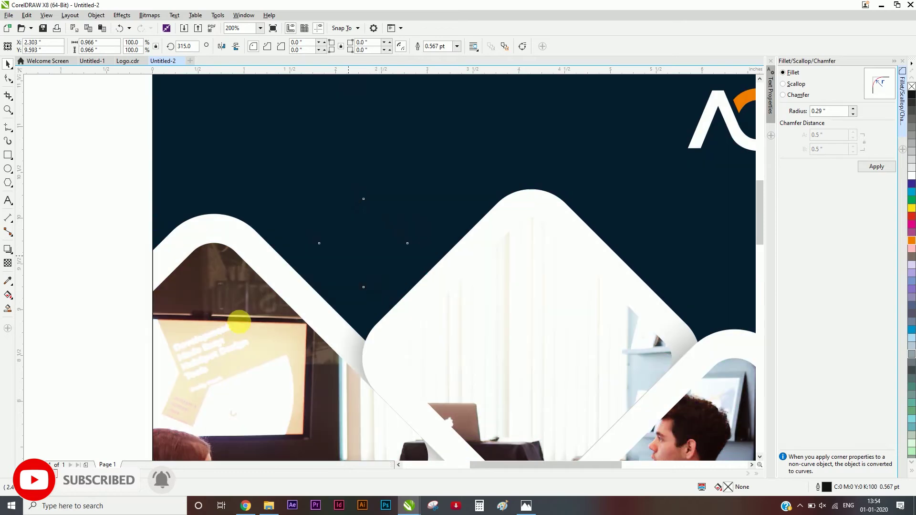
Fill the small diamond orange, remove its outline and round its corners to 0.1 inch.
click(137, 474)
right_click(911, 87)
scroll(367, 255, down, 1)
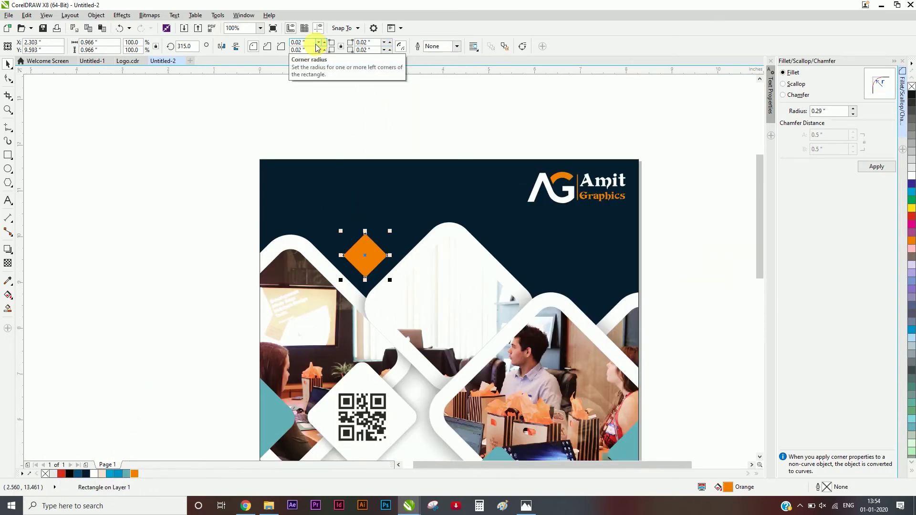
click(362, 257)
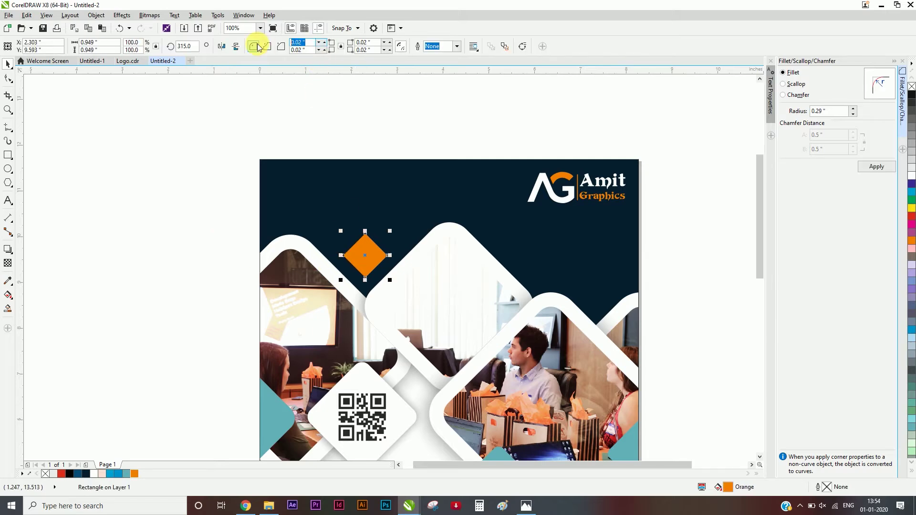
key(Return)
click(202, 223)
Copy the orange diamond to the header area beyond the middle frame and enlarge the copy to about 1.1 inches.
drag(371, 250, 544, 258)
right_click(544, 258)
scroll(544, 257, up, 1)
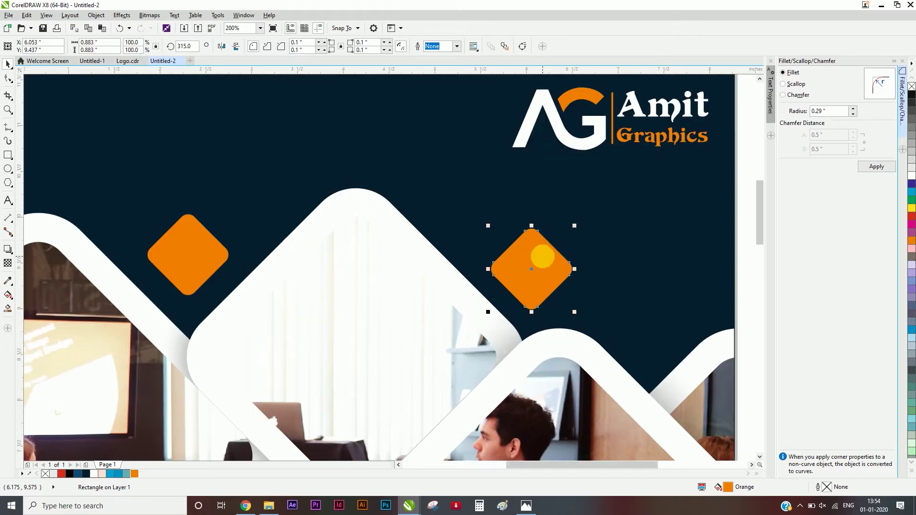
drag(576, 225, 589, 215)
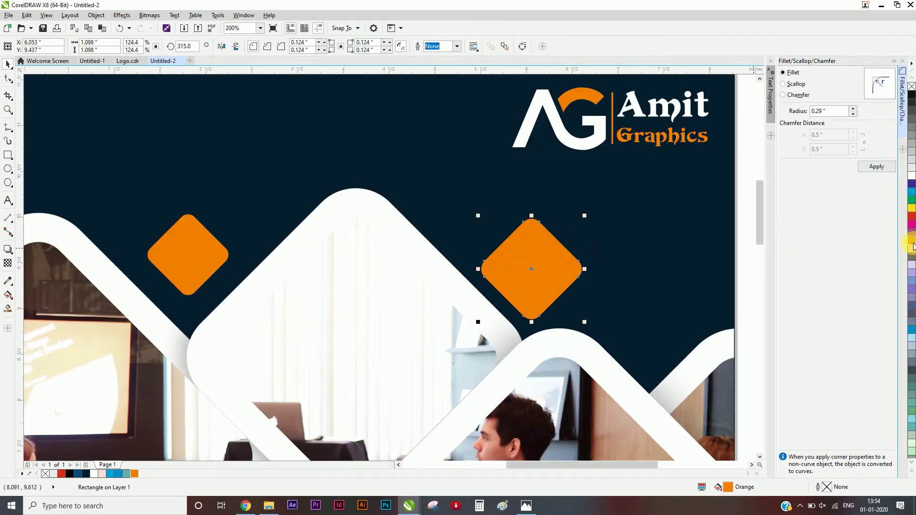
Remove the copied diamond's fill and give it an orange outline 2 pt wide.
click(912, 85)
click(437, 47)
text(.5)
key(Return)
double_click(436, 46)
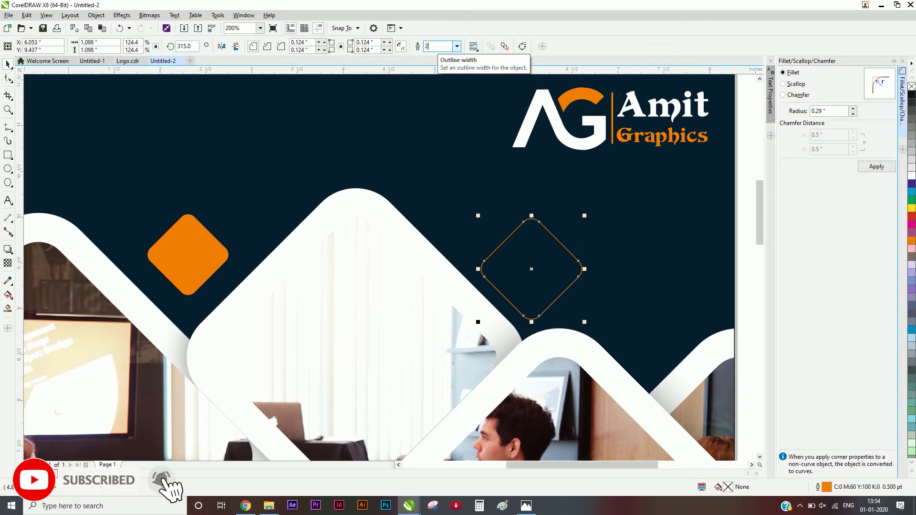
text(2)
key(Return)
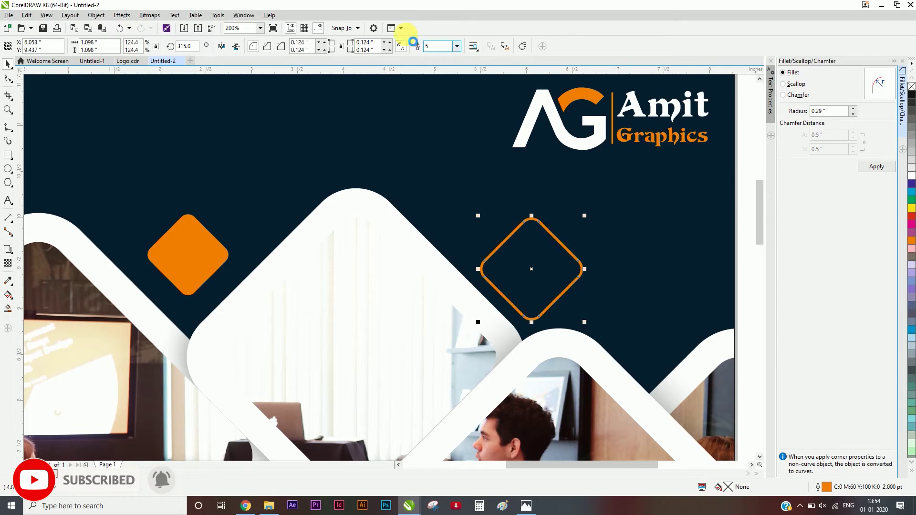
Set the outline width of the outlined orange diamond to 5 pt.
text(5)
key(Return)
click(507, 211)
scroll(516, 199, down, 2)
click(639, 225)
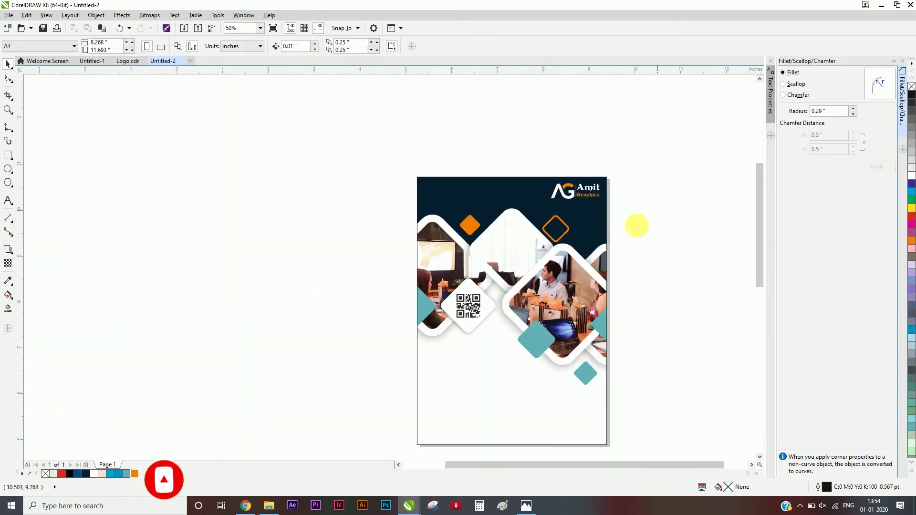
Copy the outlined diamond to the header's right page edge, make its outline white and PowerClip it inside the navy header.
scroll(637, 225, up, 2)
drag(474, 225, 569, 223)
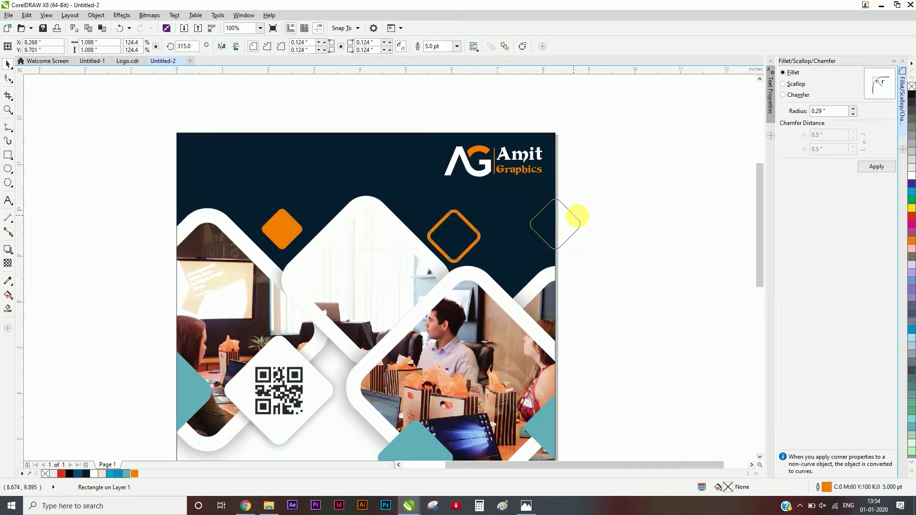
mouse_move(584, 194)
mouse_down()
mouse_move(596, 183)
mouse_move(581, 197)
mouse_up()
right_click(912, 177)
right_click(576, 194)
click(592, 199)
click(506, 197)
scroll(513, 205, down, 2)
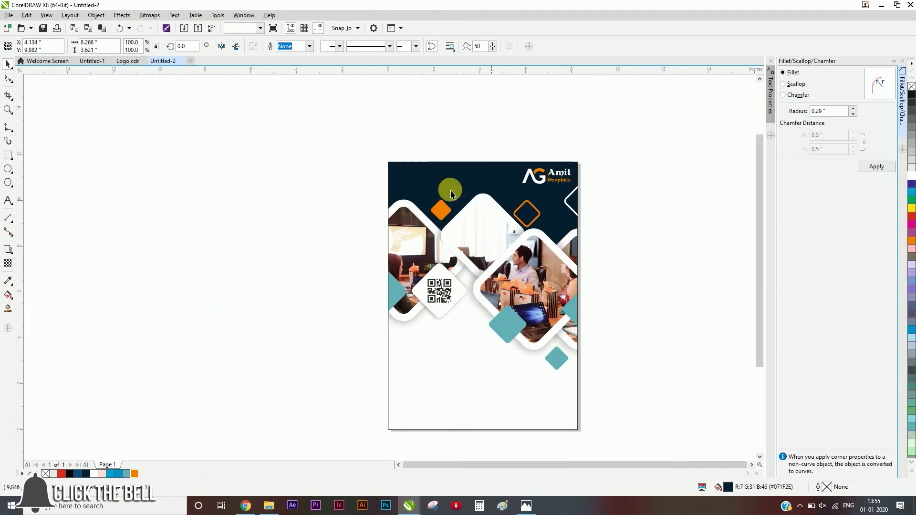
scroll(434, 186, up, 2)
click(96, 61)
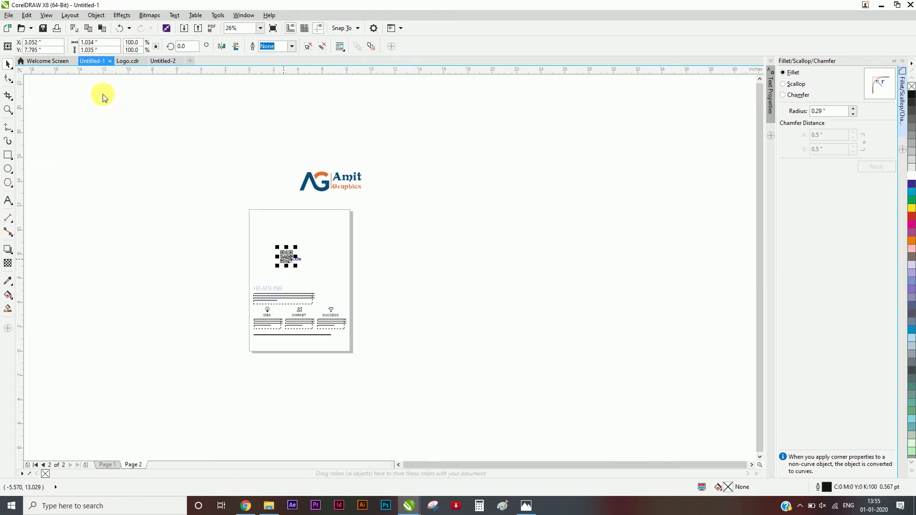
click(163, 61)
Add the two-line title "BUSINESS" and "FLYER TEMPLATE" near the header's upper-left corner.
click(8, 200)
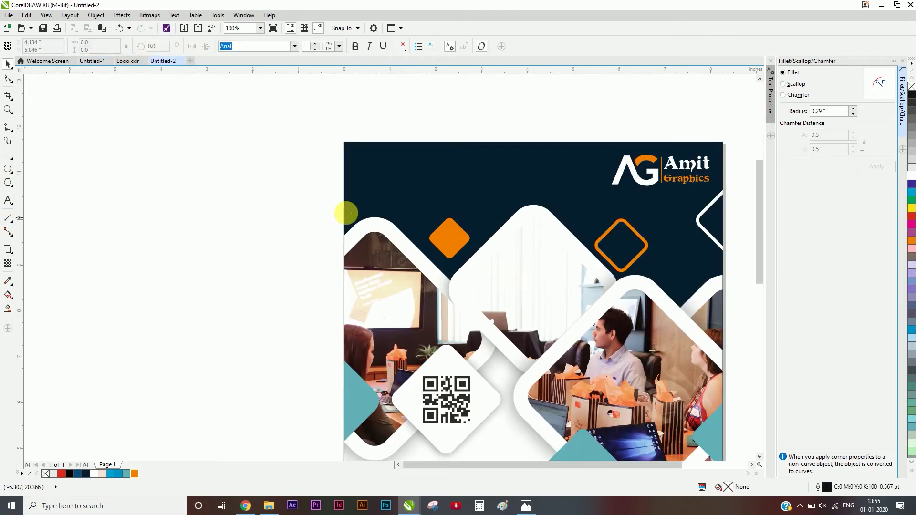
click(372, 174)
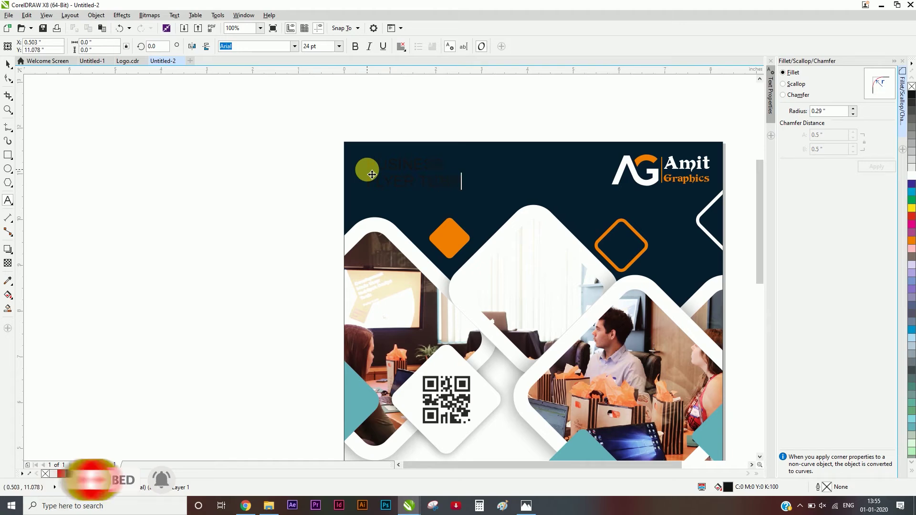
text(PLATE)
click(367, 173)
Set the word BUSINESS in Swis721 BT, enlarge it to about 40.5 pt and make it white.
scroll(437, 171, up, 1)
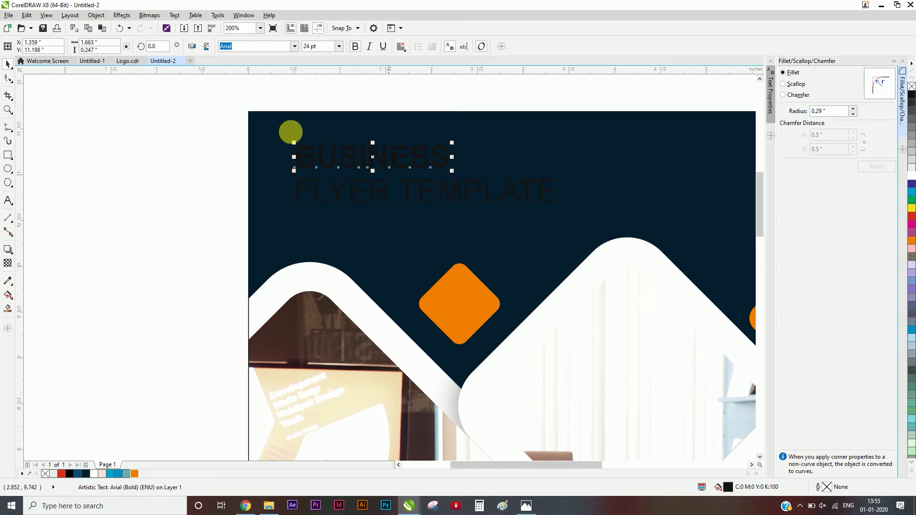
text(Swis721 BT)
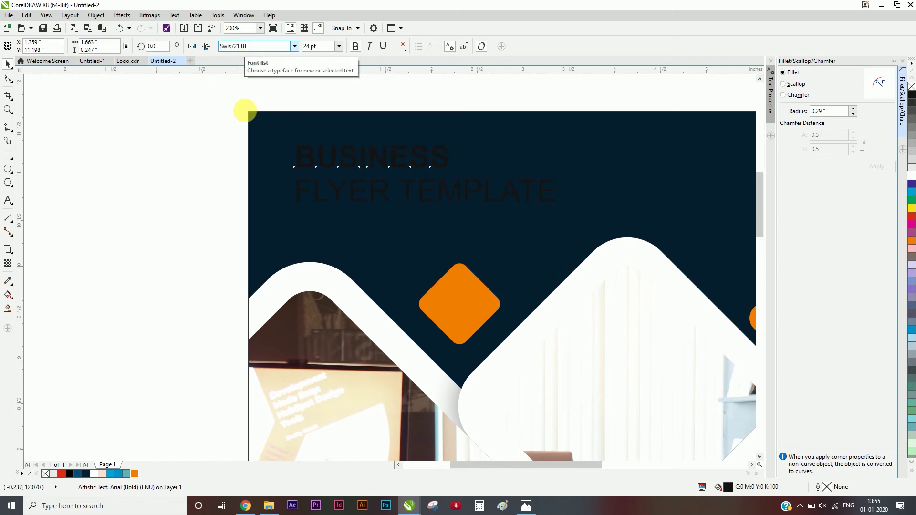
key(Return)
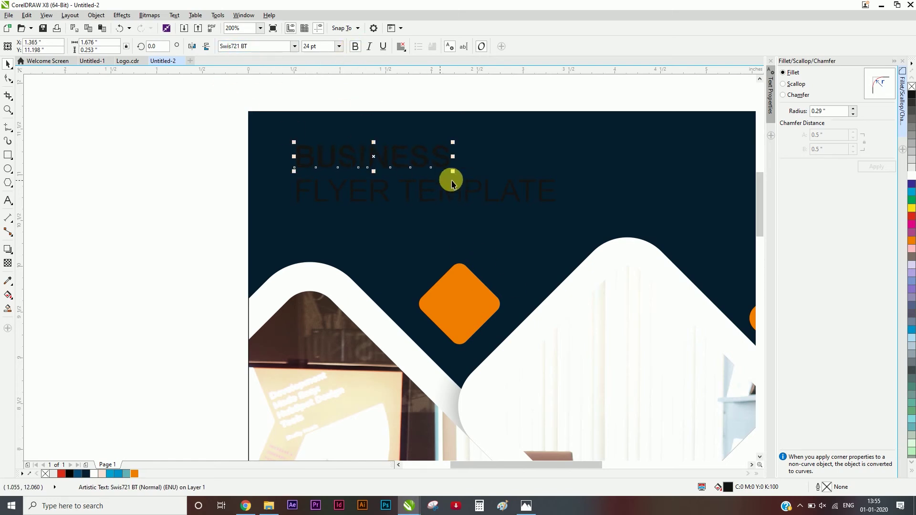
drag(463, 182, 488, 155)
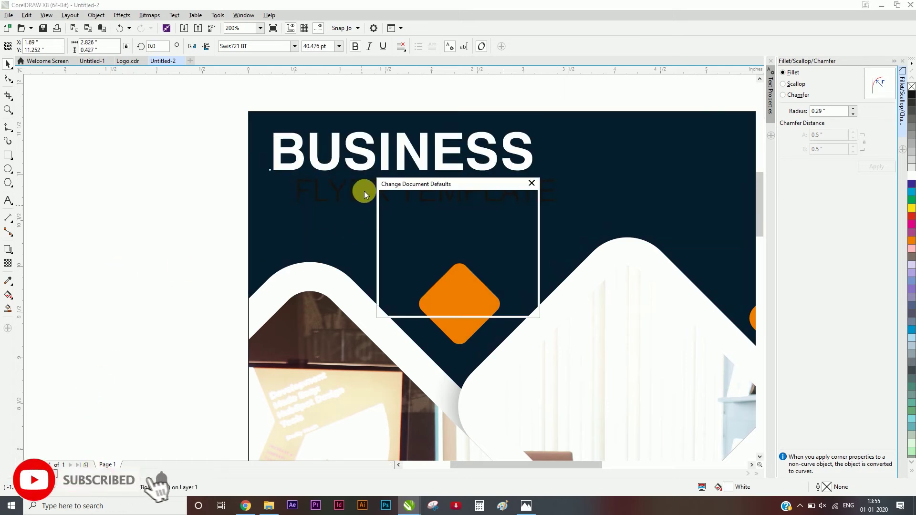
Align FLYER TEMPLATE with the left edge of BUSINESS and scale it down to about 16.7 pt.
key(Escape)
click(371, 191)
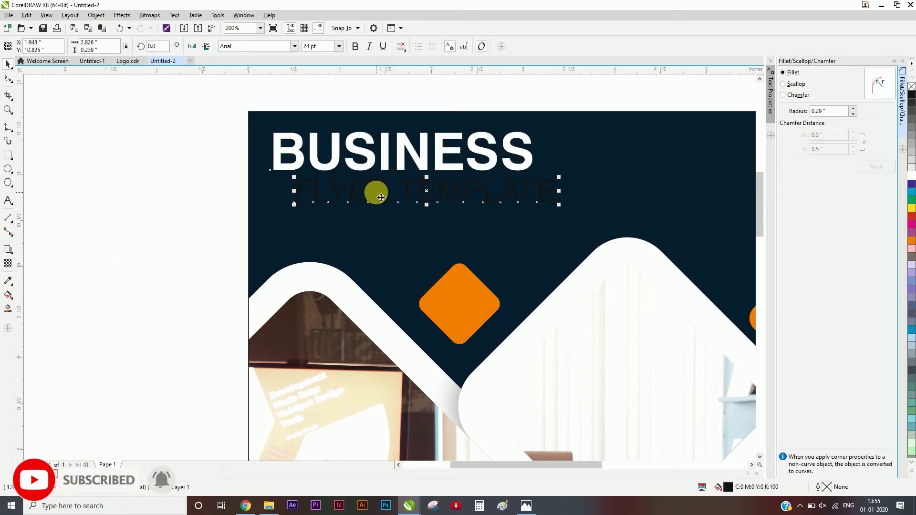
shift+click(370, 171)
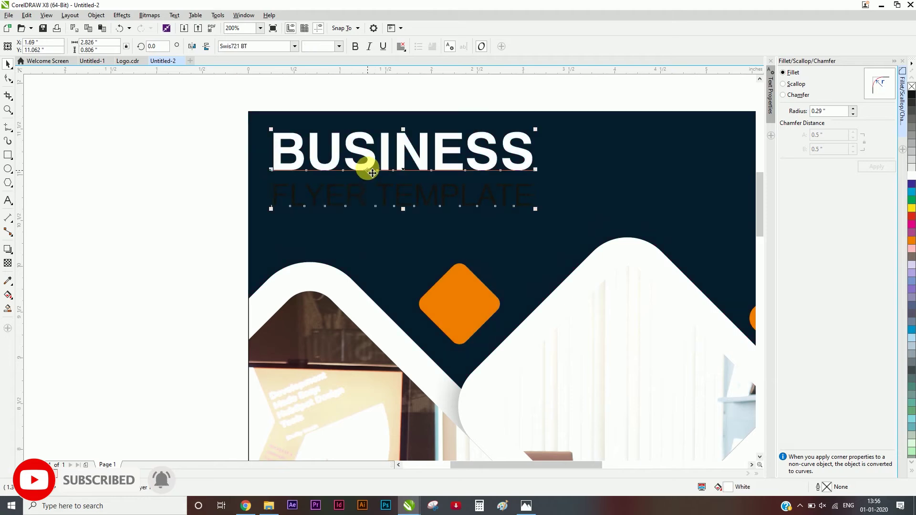
click(488, 202)
drag(536, 209, 457, 202)
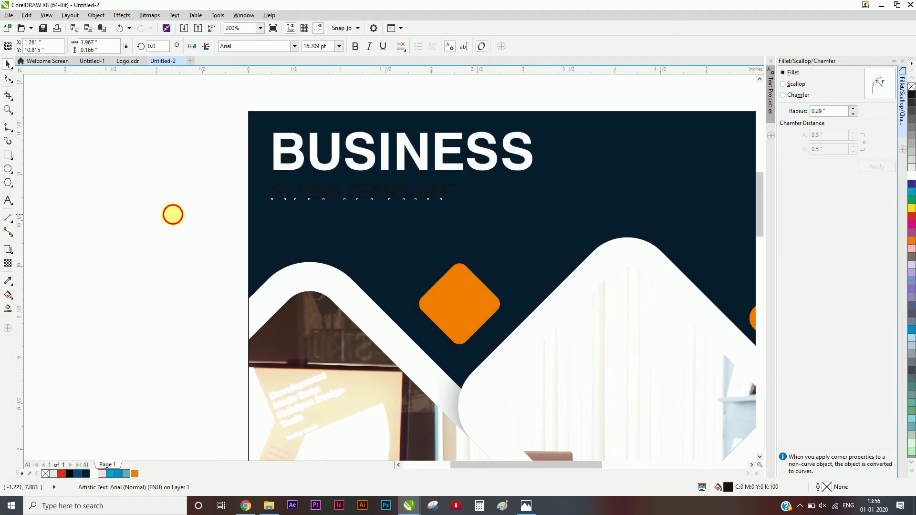
Colour FLYER TEMPLATE orange and shift both title lines slightly inward from the page corner.
click(173, 215)
scroll(205, 148, down, 1)
drag(454, 197, 454, 197)
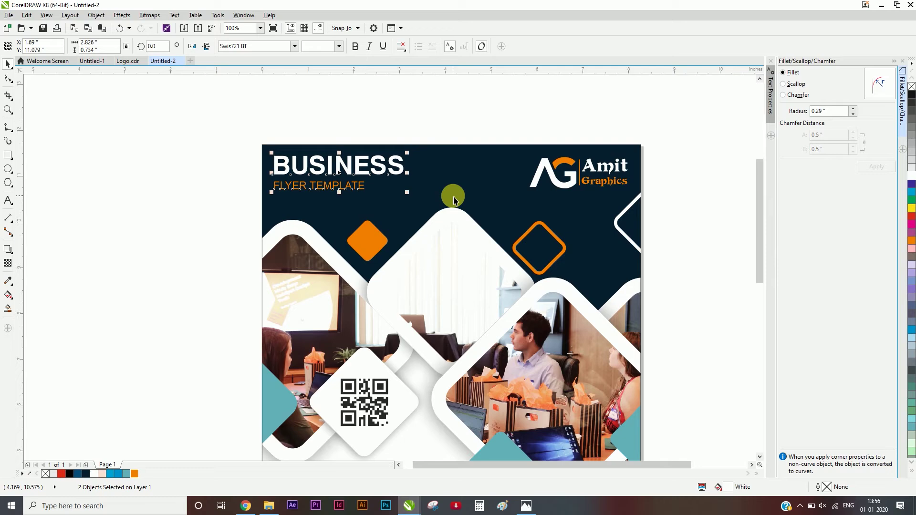
key(F4)
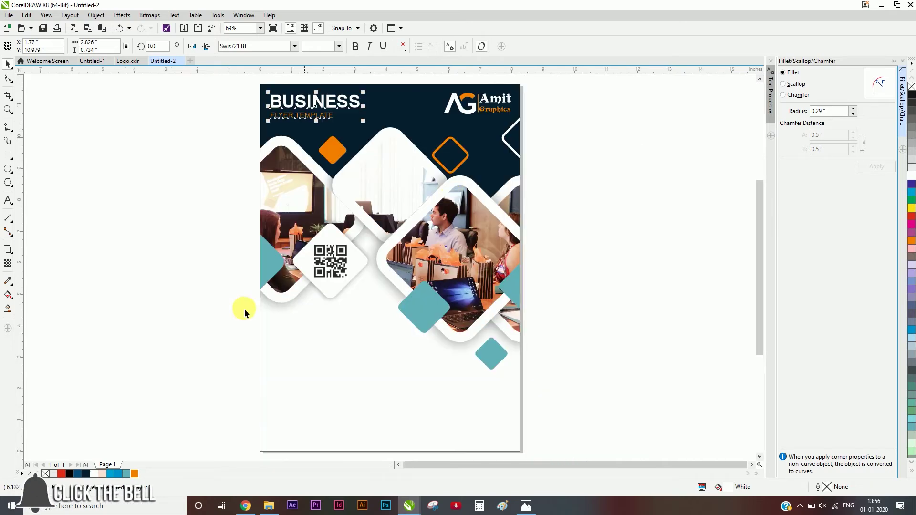
click(135, 295)
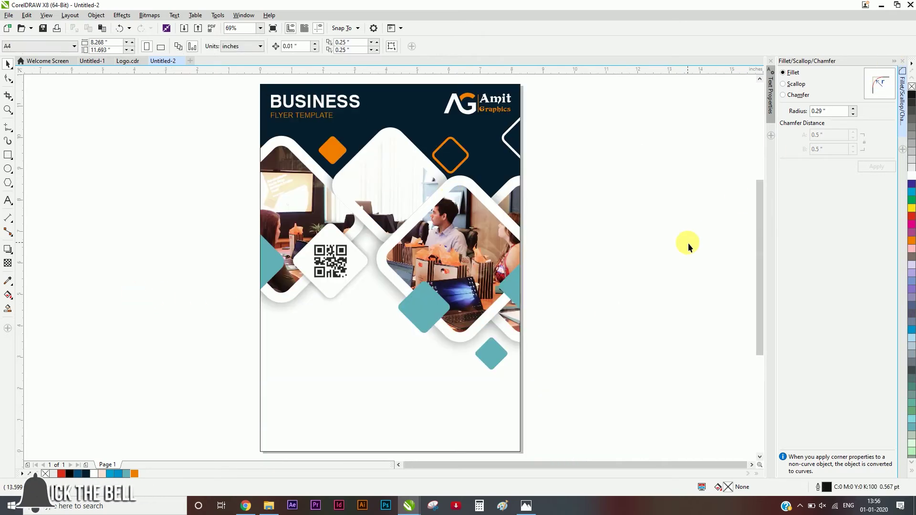
Copy the outlined orange diamond to the page's lower-right edge and enlarge the copy to about 1.97 inches.
click(459, 145)
drag(456, 142, 560, 389)
right_click(517, 429)
drag(551, 419, 543, 421)
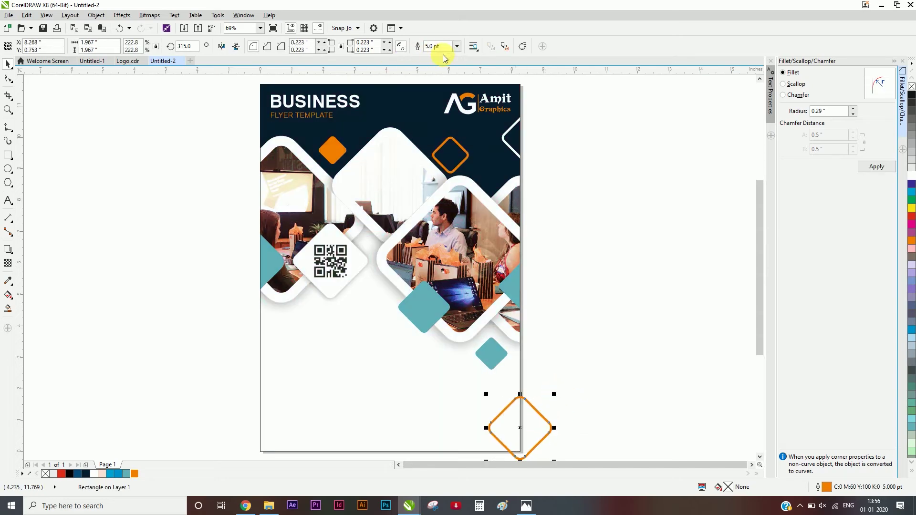
Give the large diamond copy a 10 pt sea green outline.
text(10)
key(Return)
right_click(126, 474)
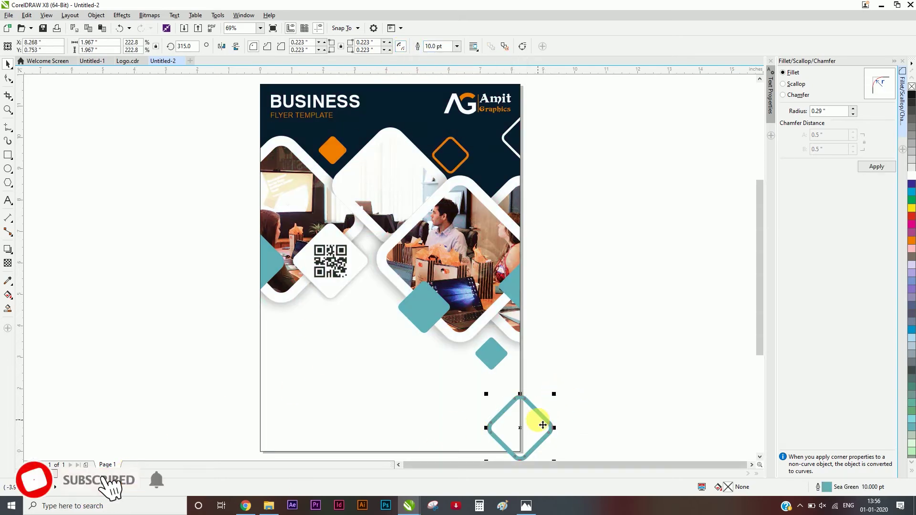
PowerClip the sea green diamond inside the page background and add an orange copy of it at the page's lower-left corner.
right_click(544, 418)
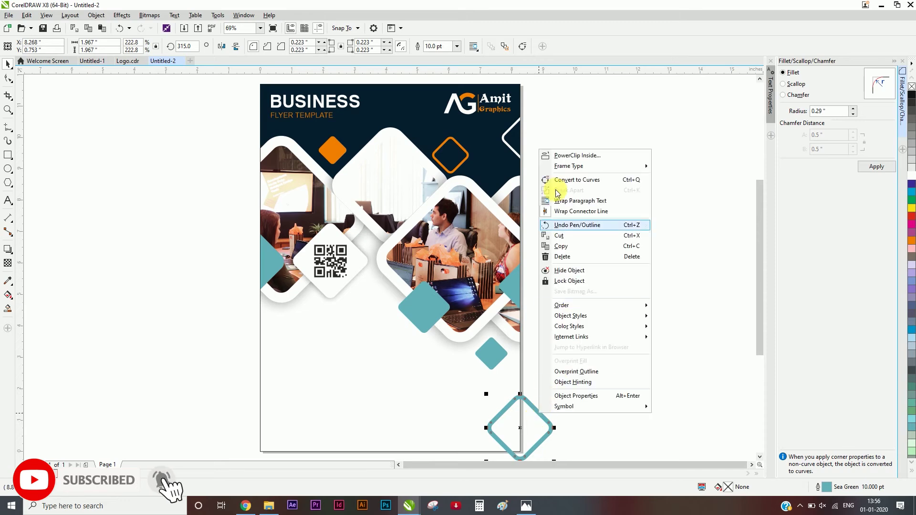
click(553, 155)
click(476, 415)
double_click(499, 418)
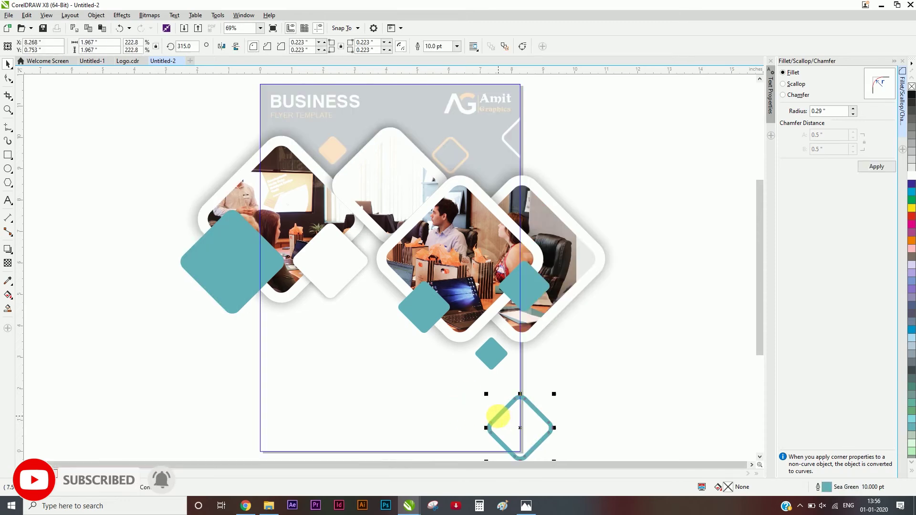
click(244, 449)
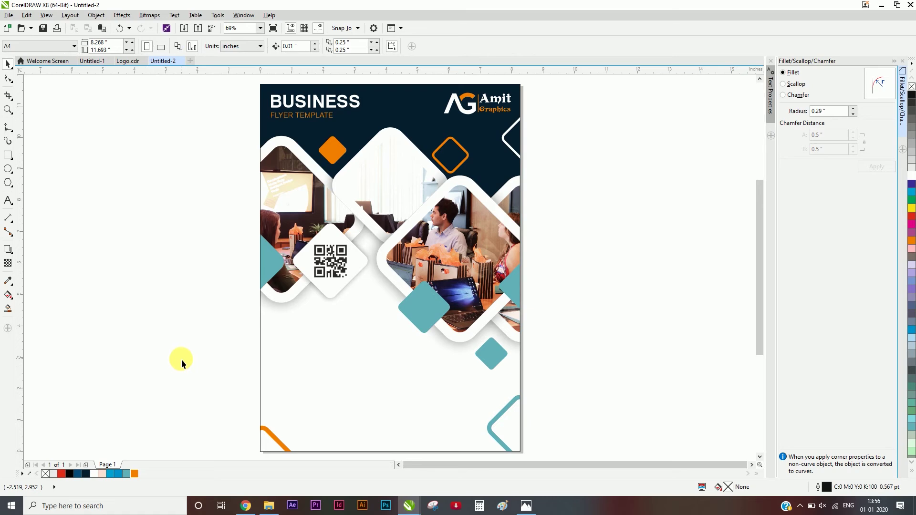
Copy the headline, paragraphs, icons and contact line from Untitled-1 into the flyer and place them below the photo diamonds.
click(92, 61)
drag(216, 264, 397, 351)
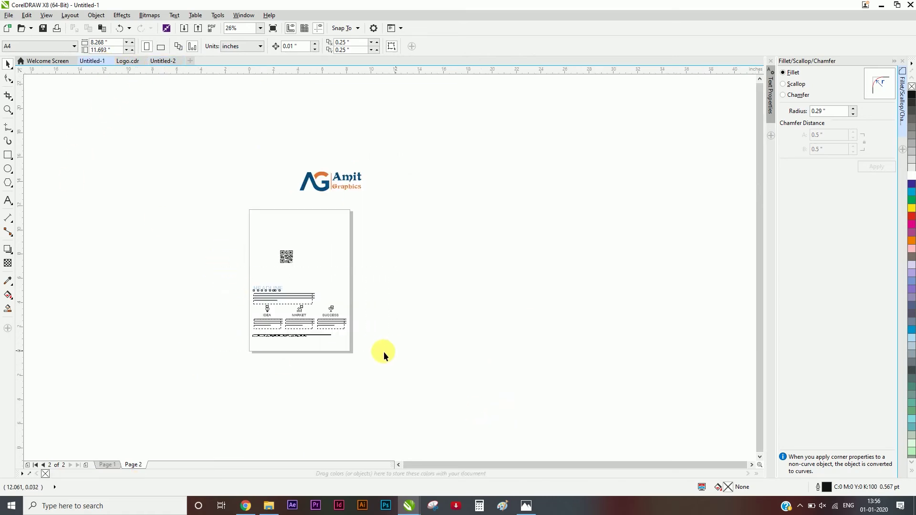
click(163, 60)
key(ctrl+v)
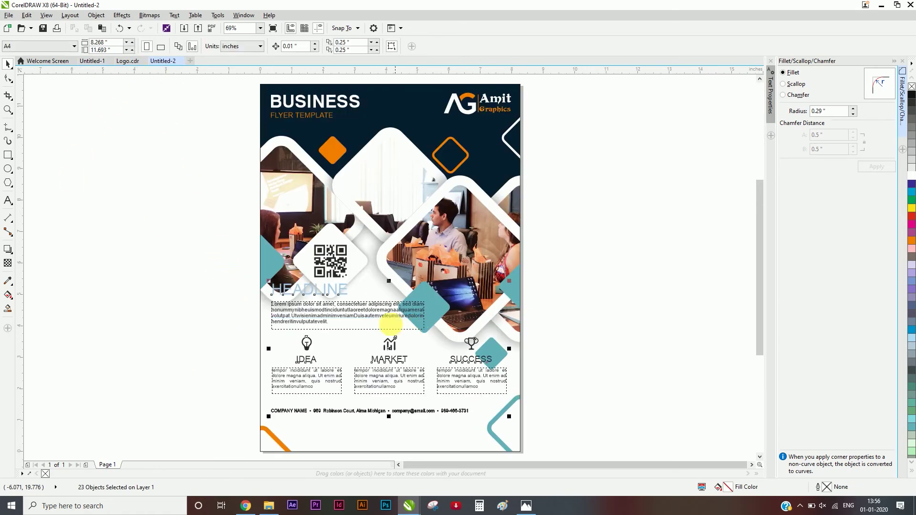
drag(379, 324, 379, 368)
Copy the BUSINESS title beside the page, change its text to "HEADLINE" and colour it sky blue.
click(348, 342)
scroll(348, 339, up, 2)
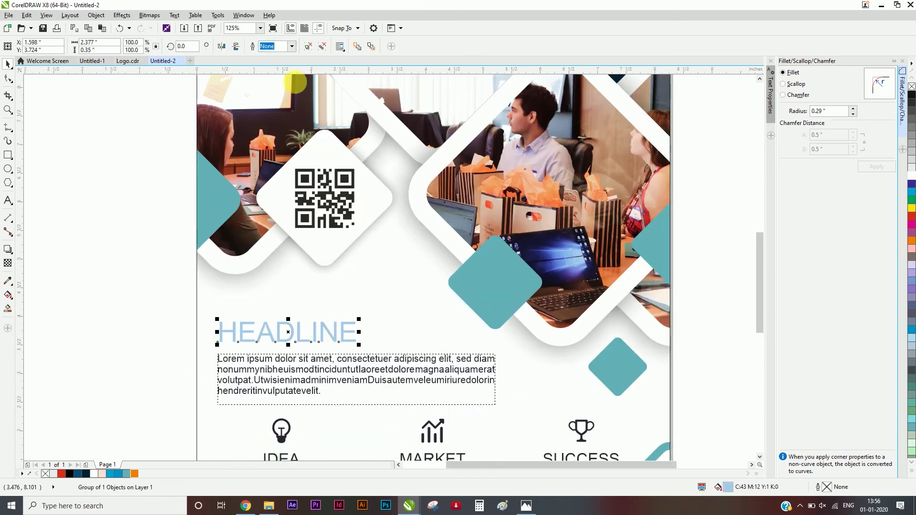
click(190, 340)
scroll(425, 313, down, 1)
click(357, 109)
drag(357, 109, 260, 264)
right_click(259, 264)
key(F8)
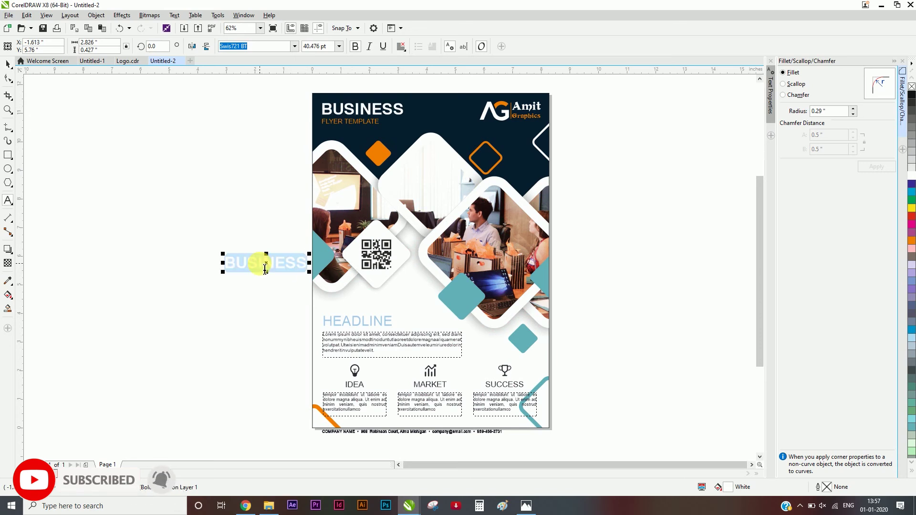
key(Delete)
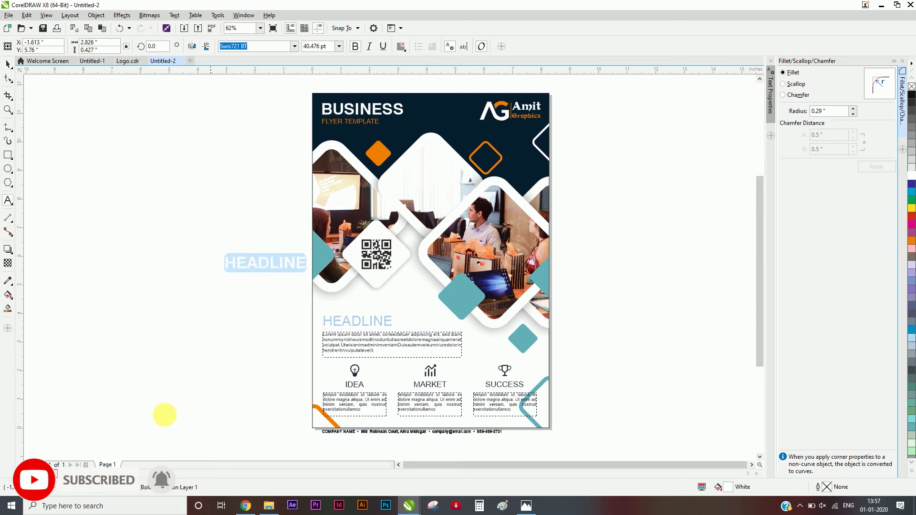
key(ctrl+space)
Align the new HEADLINE text over the pale blue headline and delete the pale one.
shift+click(343, 320)
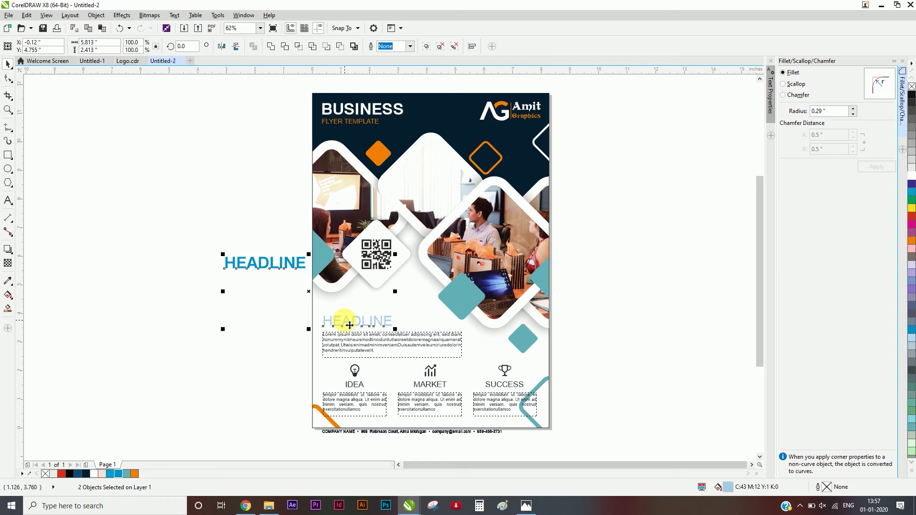
key(e)
key(l)
click(290, 309)
drag(393, 337, 396, 339)
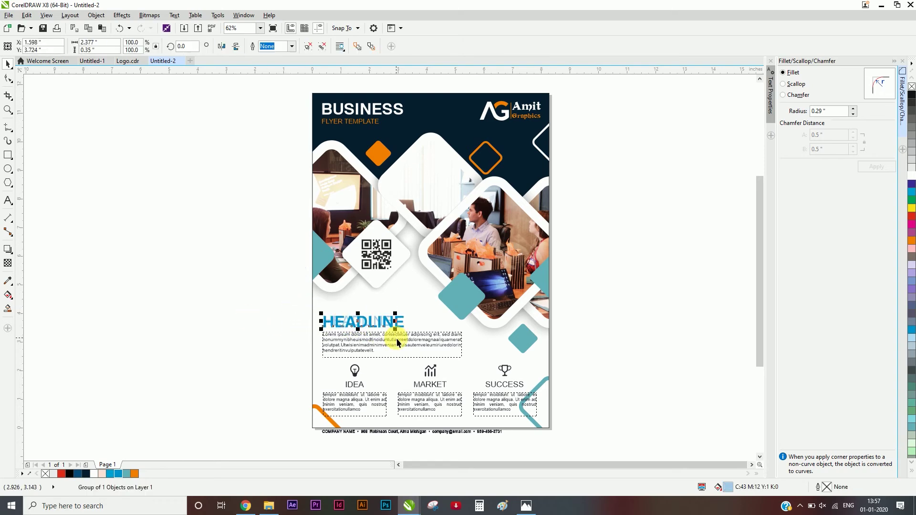
key(Delete)
Reduce the HEADLINE text and set its font size to 24 pt.
scroll(399, 327, up, 1)
click(402, 325)
drag(412, 304, 377, 315)
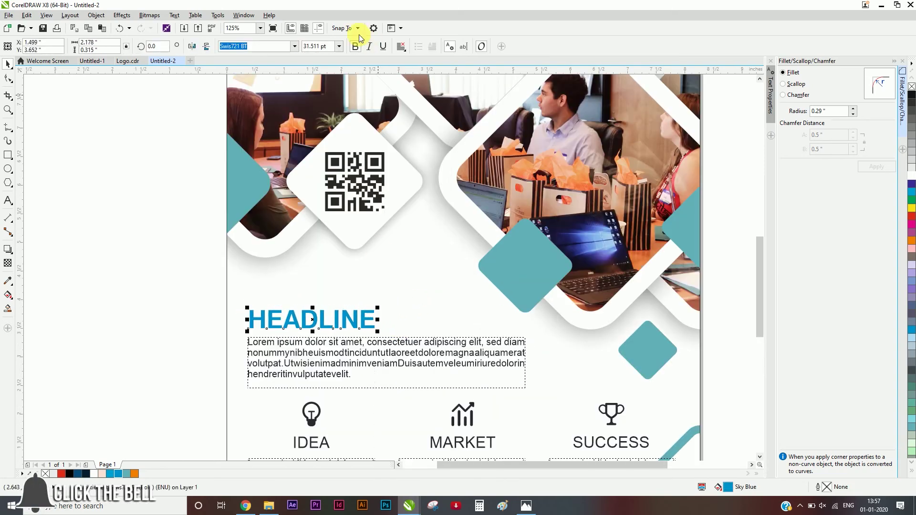
text(24)
key(Return)
Widen the paragraph below HEADLINE to about 5.4 inches and ungroup it.
click(338, 342)
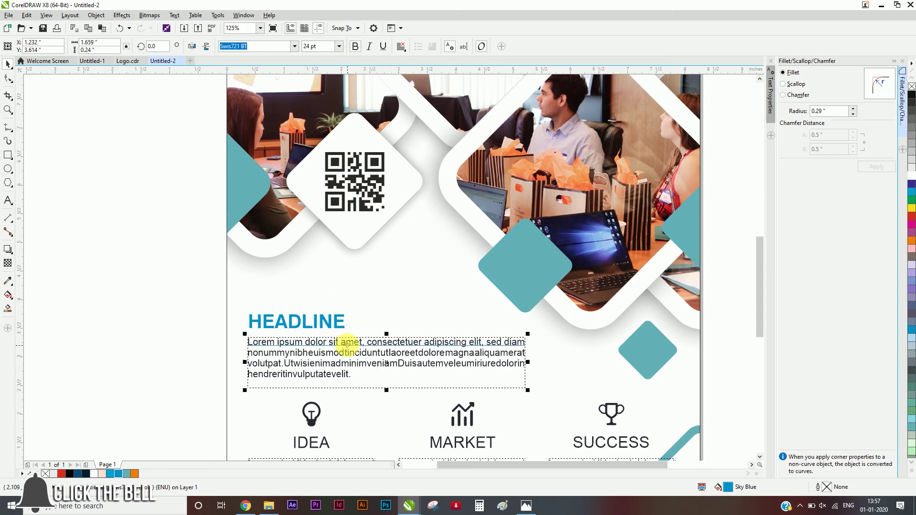
drag(530, 365, 560, 364)
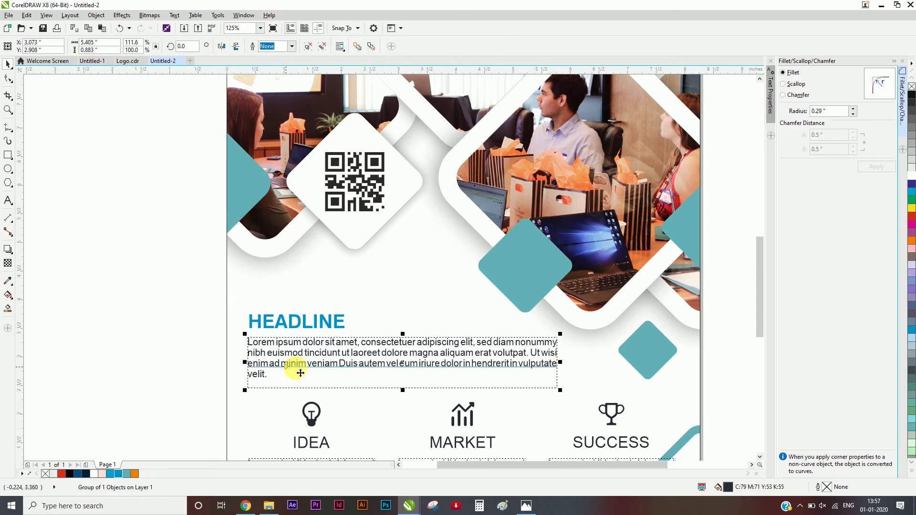
click(304, 49)
click(113, 301)
Move HEADLINE and its paragraph up about 0.3 inch and narrow the paragraph frame to about 4.5 inches.
click(319, 375)
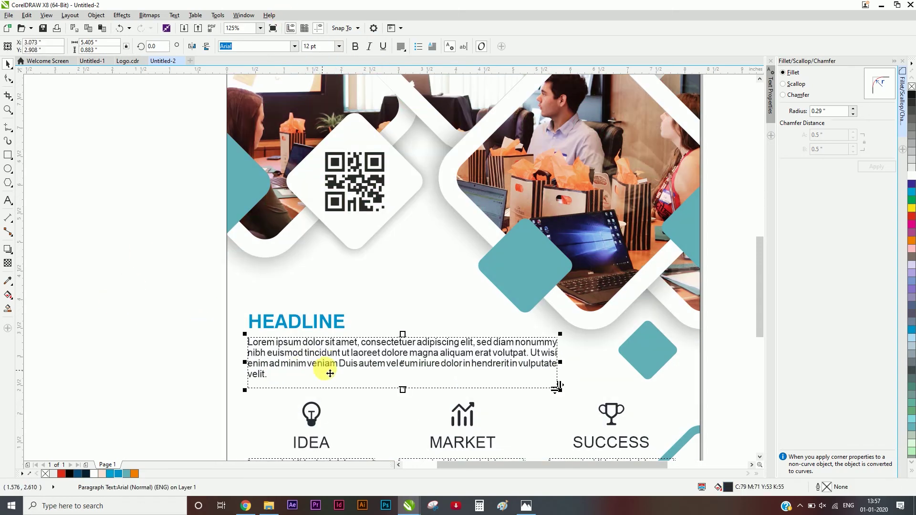
drag(287, 329, 286, 313)
drag(566, 351, 513, 341)
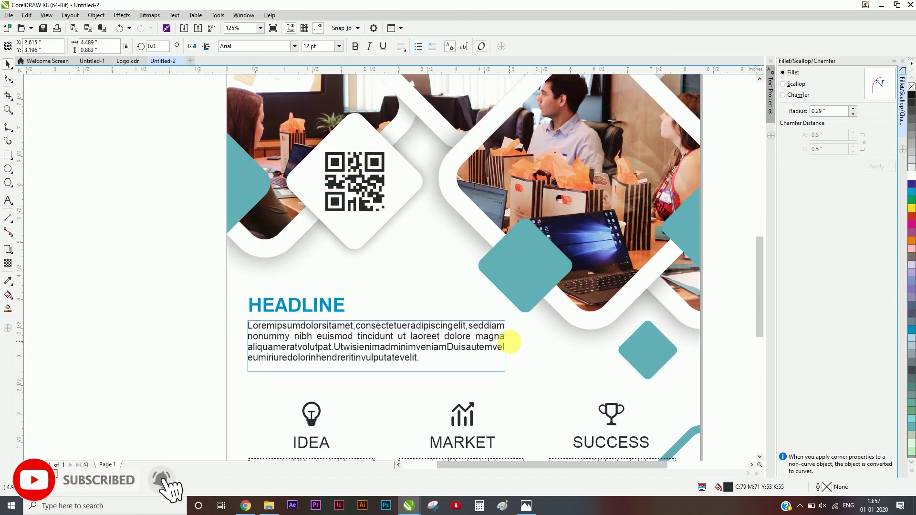
Move the three icons with their IDEA, MARKET and SUCCESS labels slightly up, closer to the paragraph.
click(420, 254)
scroll(320, 328, down, 2)
click(310, 326)
drag(148, 296, 664, 370)
click(179, 356)
drag(184, 300, 664, 373)
drag(605, 328, 611, 316)
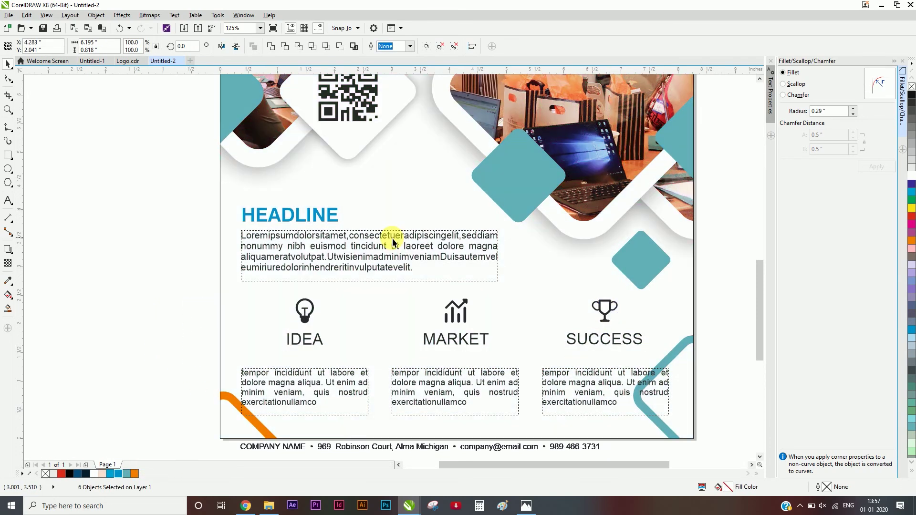
Move the three small paragraphs beneath IDEA, MARKET and SUCCESS up about 0.2 inch, closer to their labels.
click(389, 237)
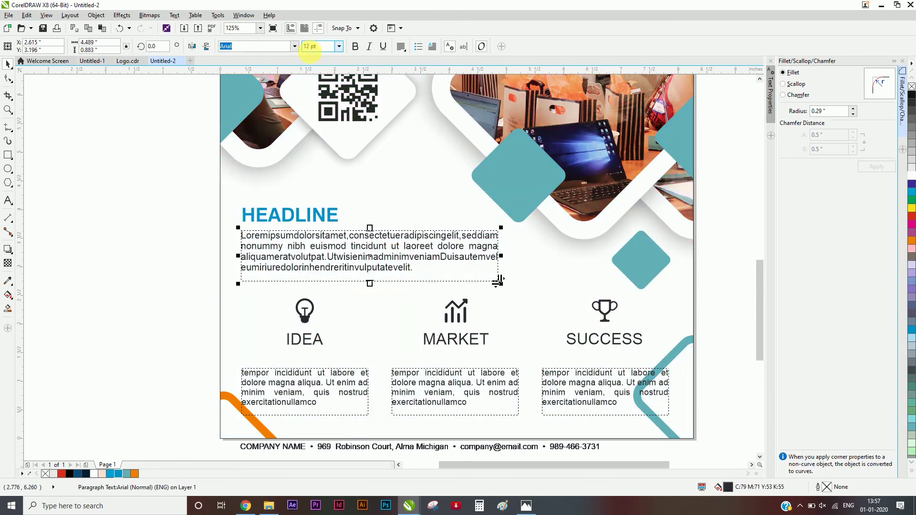
click(315, 381)
shift+click(441, 387)
drag(586, 383, 587, 371)
Inside the page PowerClip, move the teal outlined diamond about 0.6 inch right and 0.3 inch down, clear of the third paragraph.
click(642, 372)
double_click(680, 348)
drag(680, 349, 712, 365)
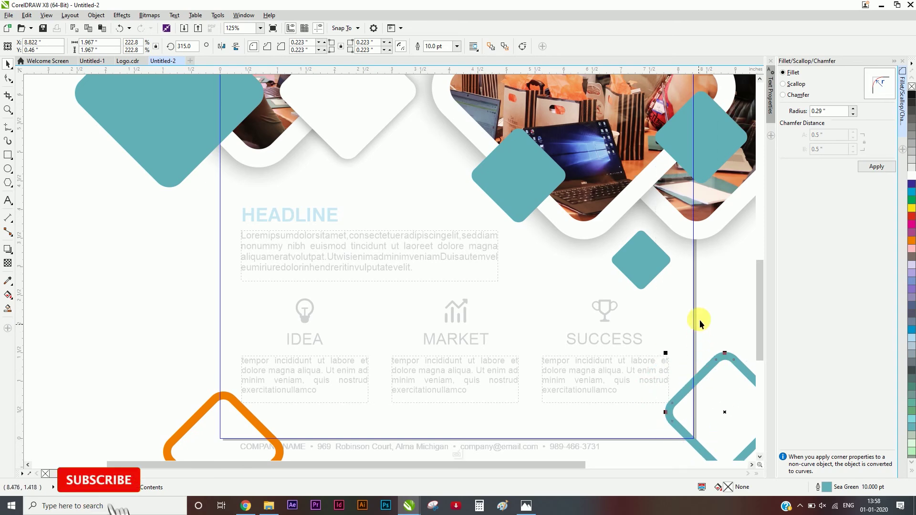
ctrl+click(656, 308)
scroll(614, 290, down, 1)
click(502, 362)
Draw a horizontal line about 6.3 inches long below the three small paragraphs and center it horizontally on the page.
scroll(541, 358, up, 1)
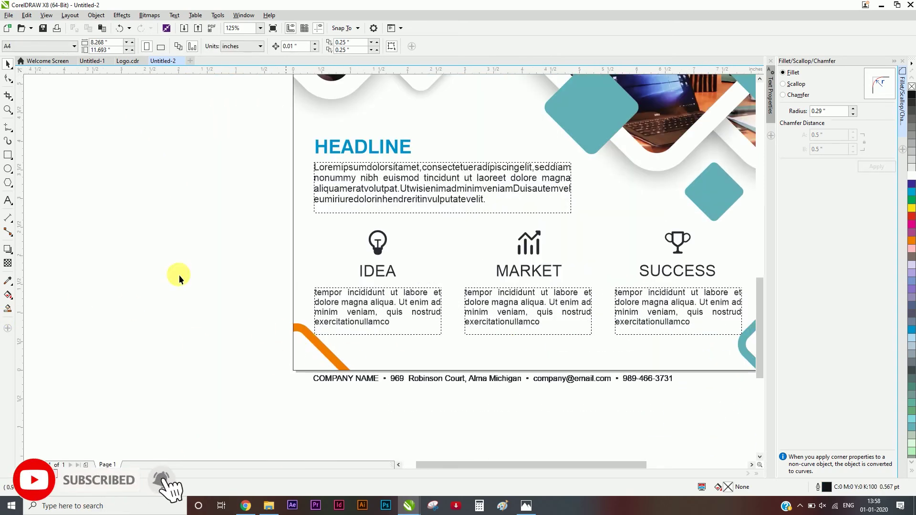
click(7, 128)
click(353, 349)
ctrl+click(715, 361)
key(space)
shift+click(653, 363)
key(c)
key(Escape)
click(499, 347)
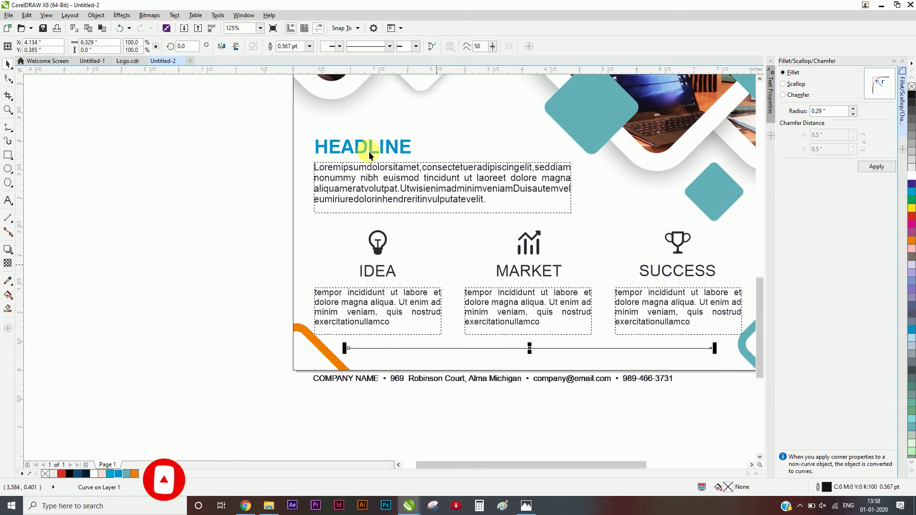
Set the horizontal line's outline width to 3 pt and color it with the teal of the accent diamonds.
text(3)
key(Return)
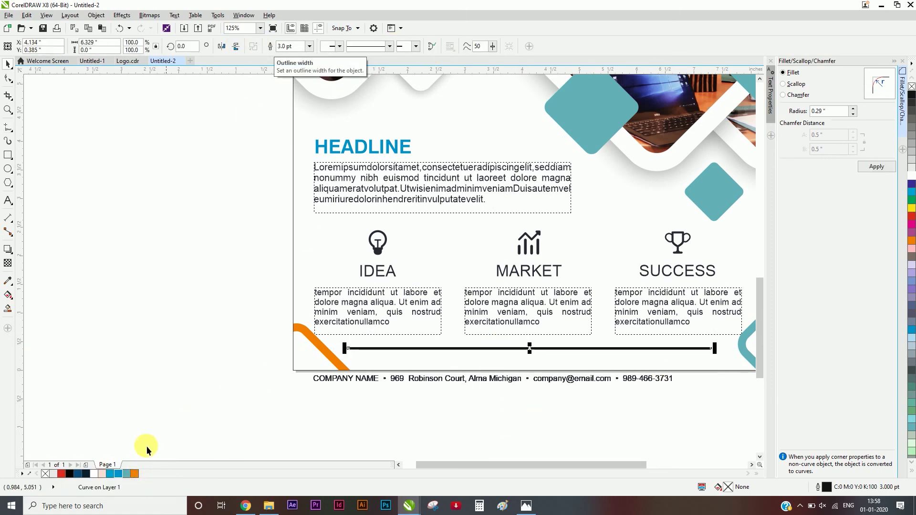
right_click(126, 474)
Inspect the company contact line below the page by switching between display view modes.
click(447, 379)
click(69, 17)
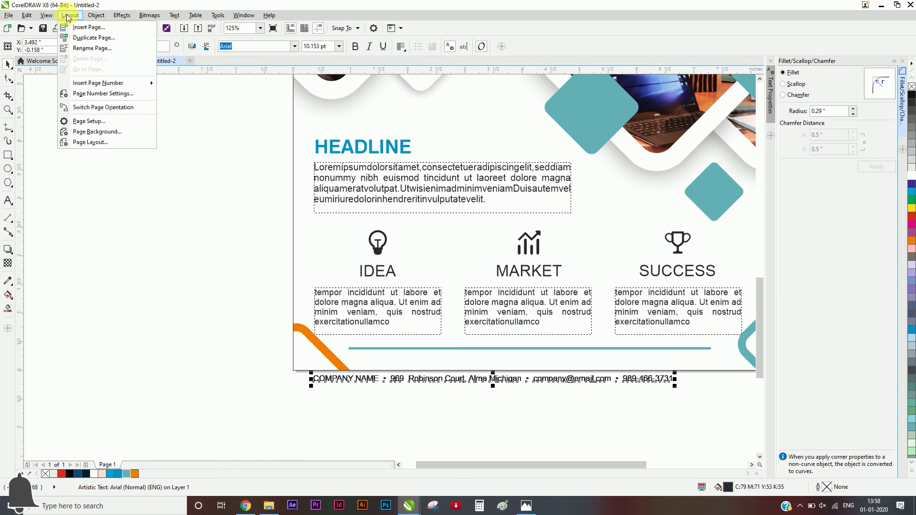
mouse_move(51, 22)
click(57, 59)
click(48, 16)
click(53, 69)
Delete the two extra overlapping copies of the company contact line below the page, keeping a single copy.
scroll(585, 380, up, 3)
drag(584, 378, 577, 351)
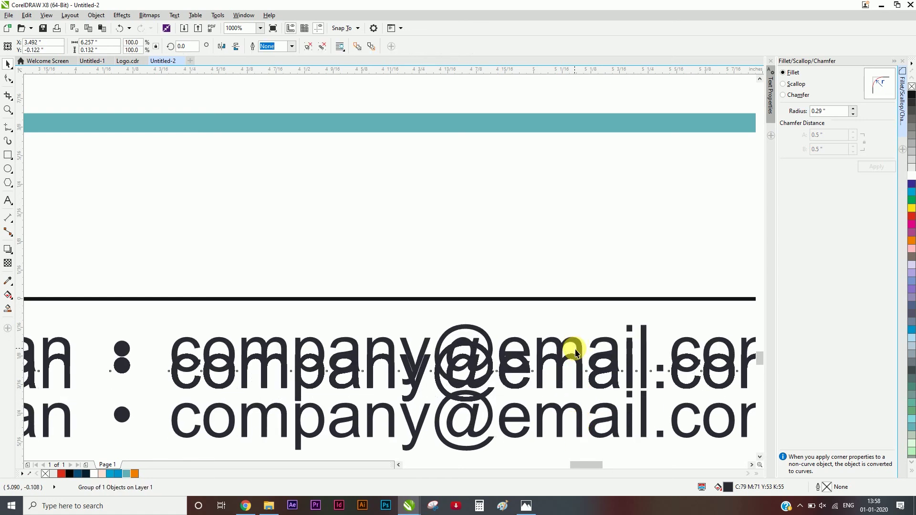
key(Delete)
click(580, 369)
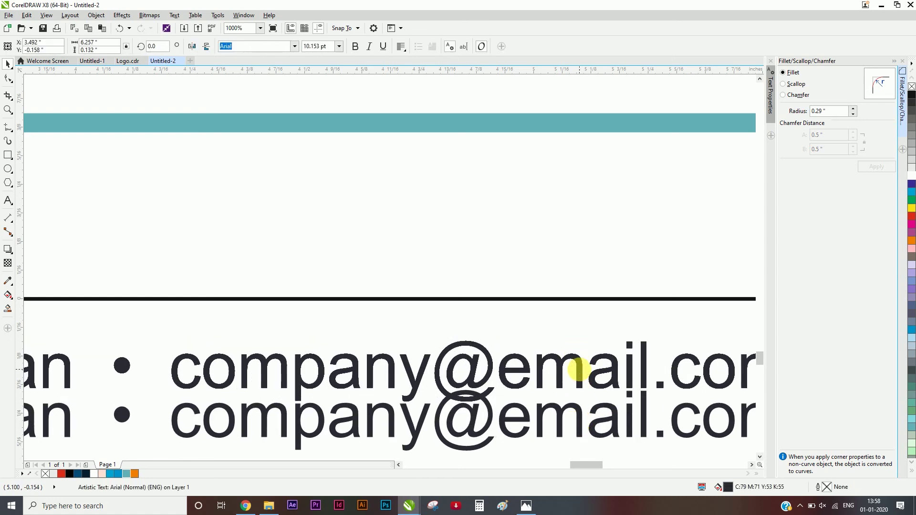
double_click(580, 370)
key(Escape)
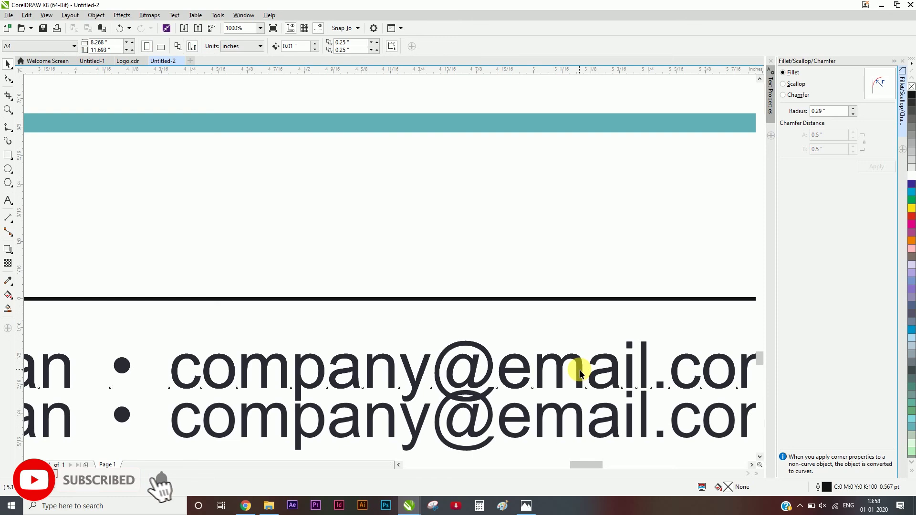
key(Delete)
Move the remaining contact line up onto the page, centered just below the teal horizontal line.
scroll(579, 370, down, 2)
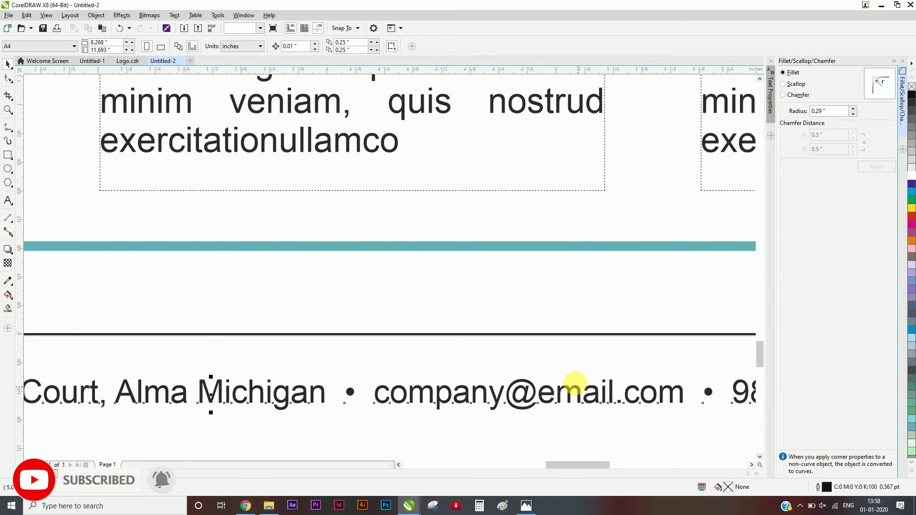
scroll(575, 382, down, 5)
click(480, 367)
drag(478, 366, 477, 337)
scroll(381, 296, down, 1)
Remove the outline from the page-sized PowerClip rectangle and collapse the Fillet/Scallop/Chamfer docker.
click(319, 261)
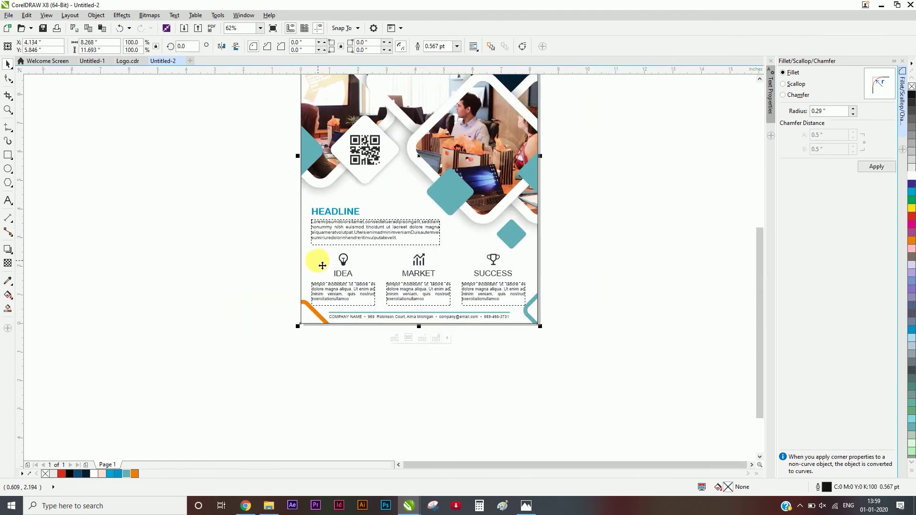
right_click(912, 87)
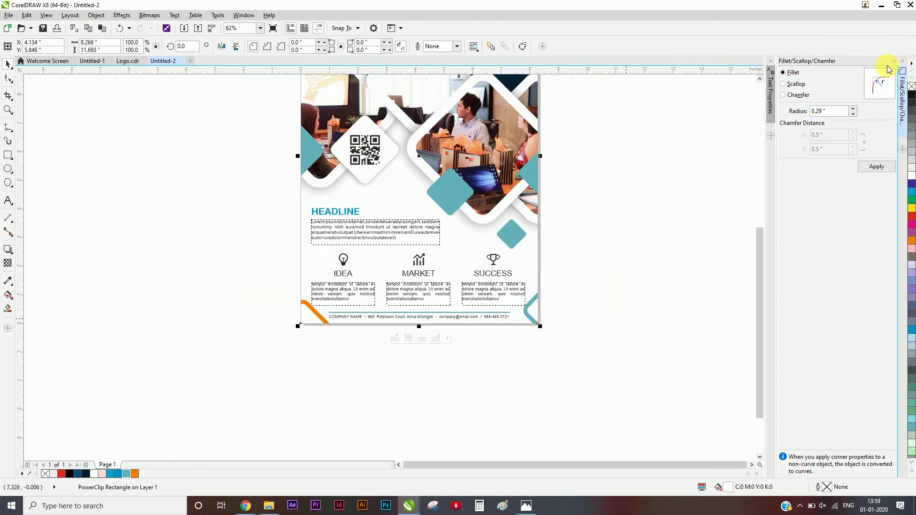
click(894, 61)
Fit the whole flyer in view with nothing selected, review it in full-screen preview and exit the preview.
key(F4)
click(710, 268)
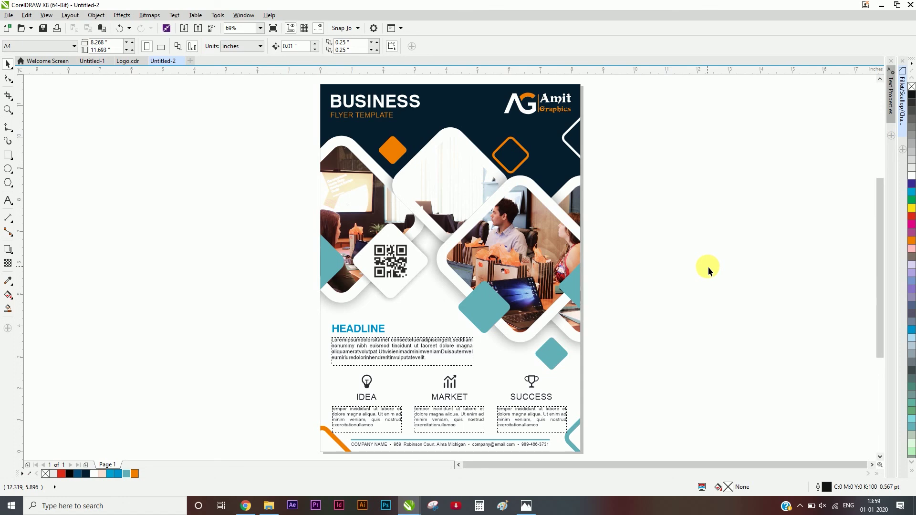
key(F9)
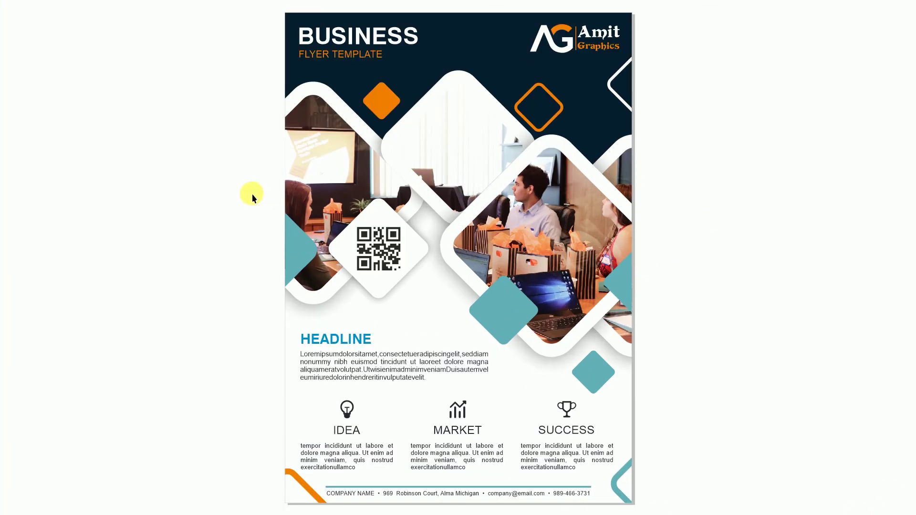
key(Escape)
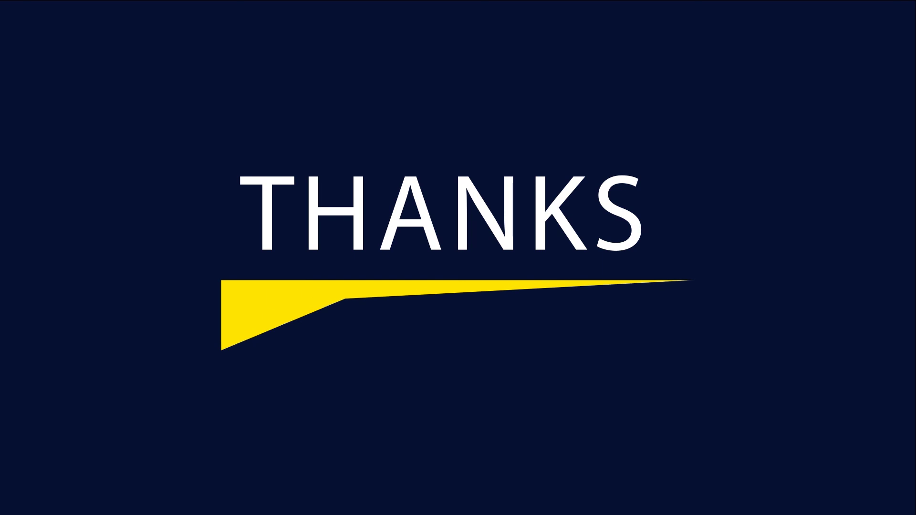